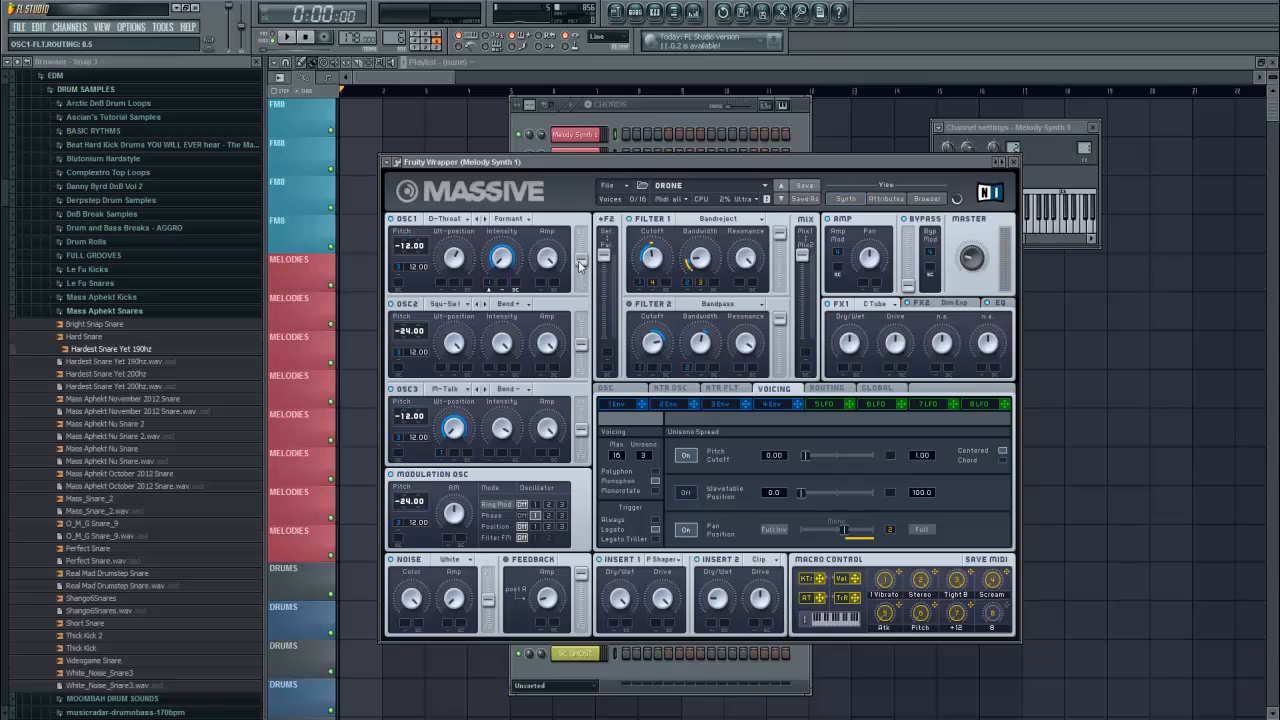
- Set oscillator 1 of the DRONE patch on Melody Synth 1 to Formant mode
left_click(633, 118)
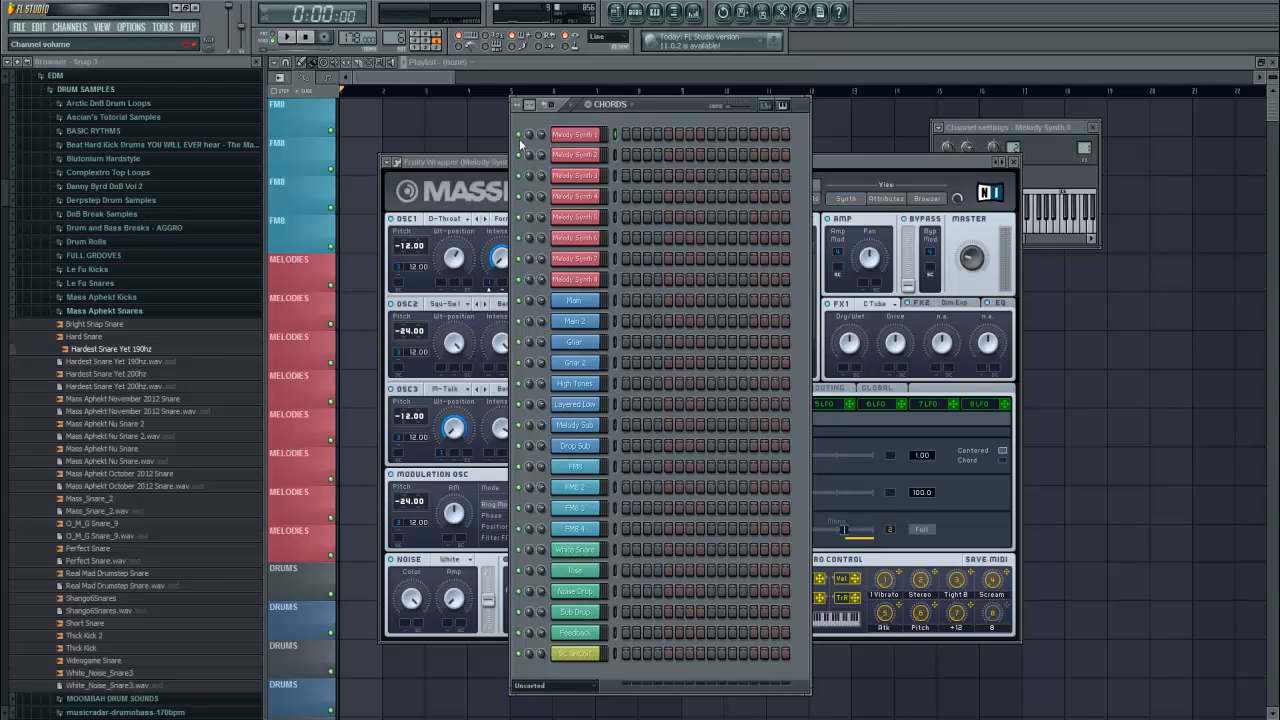
left_click(487, 161)
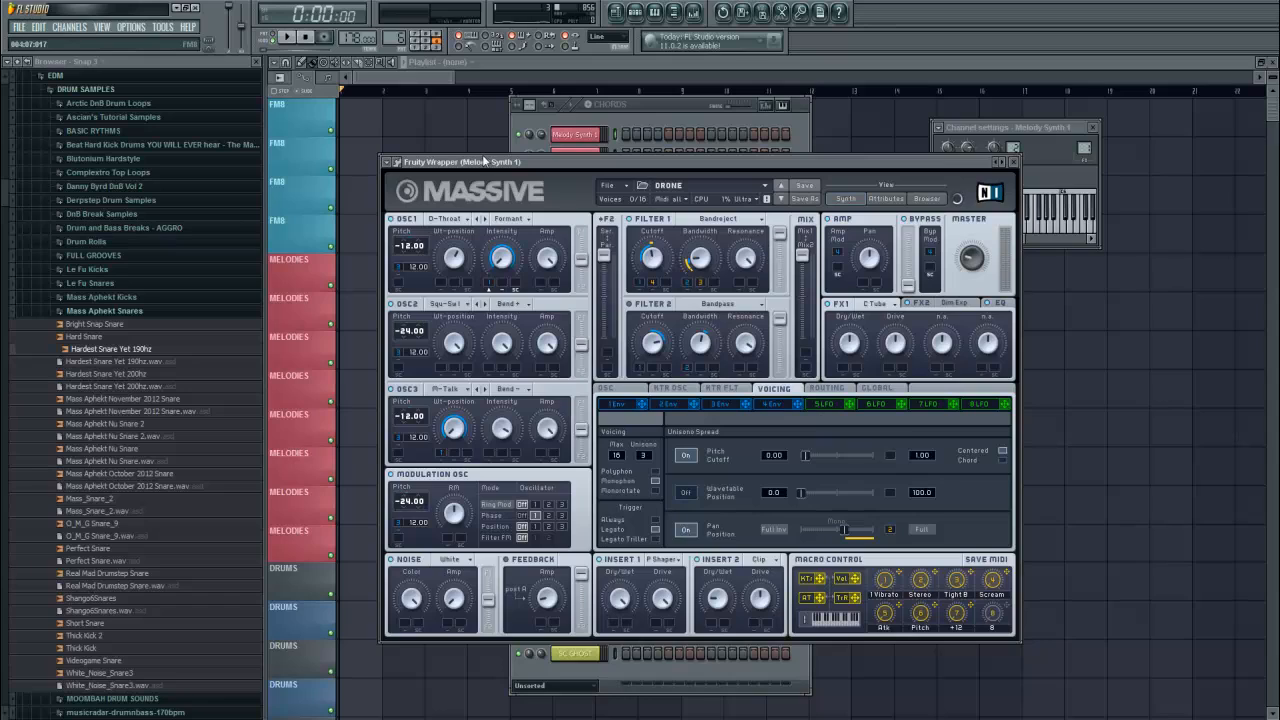
left_click(451, 225)
left_click(515, 221)
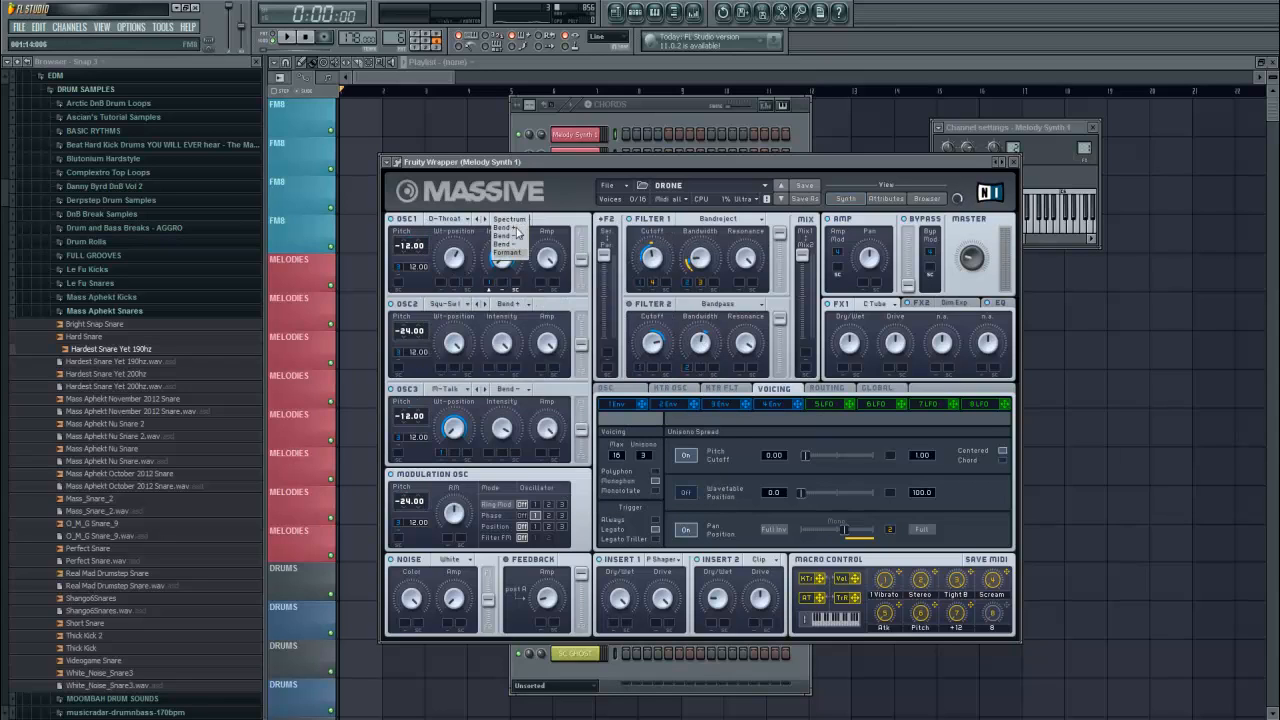
left_click(507, 252)
- Check the wavetable choices of oscillators 2 and 3 and switch the modulation oscillator's control to Phase
left_click(447, 305)
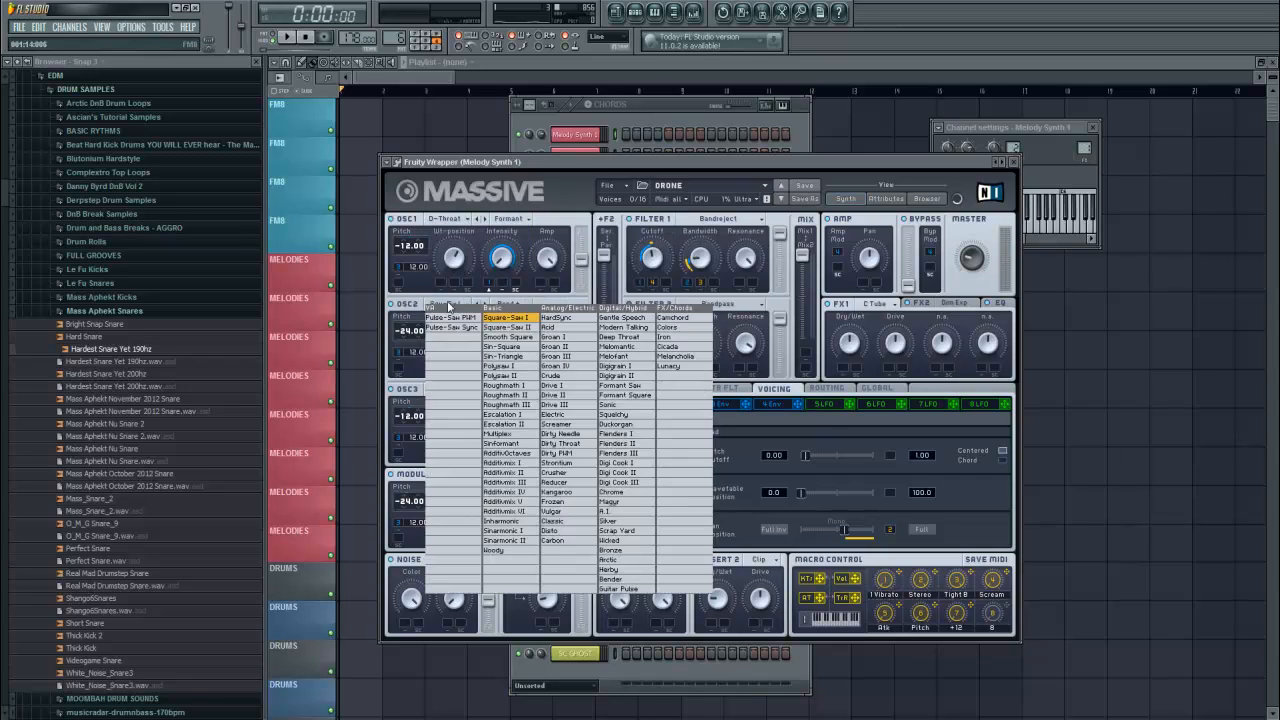
left_click(449, 307)
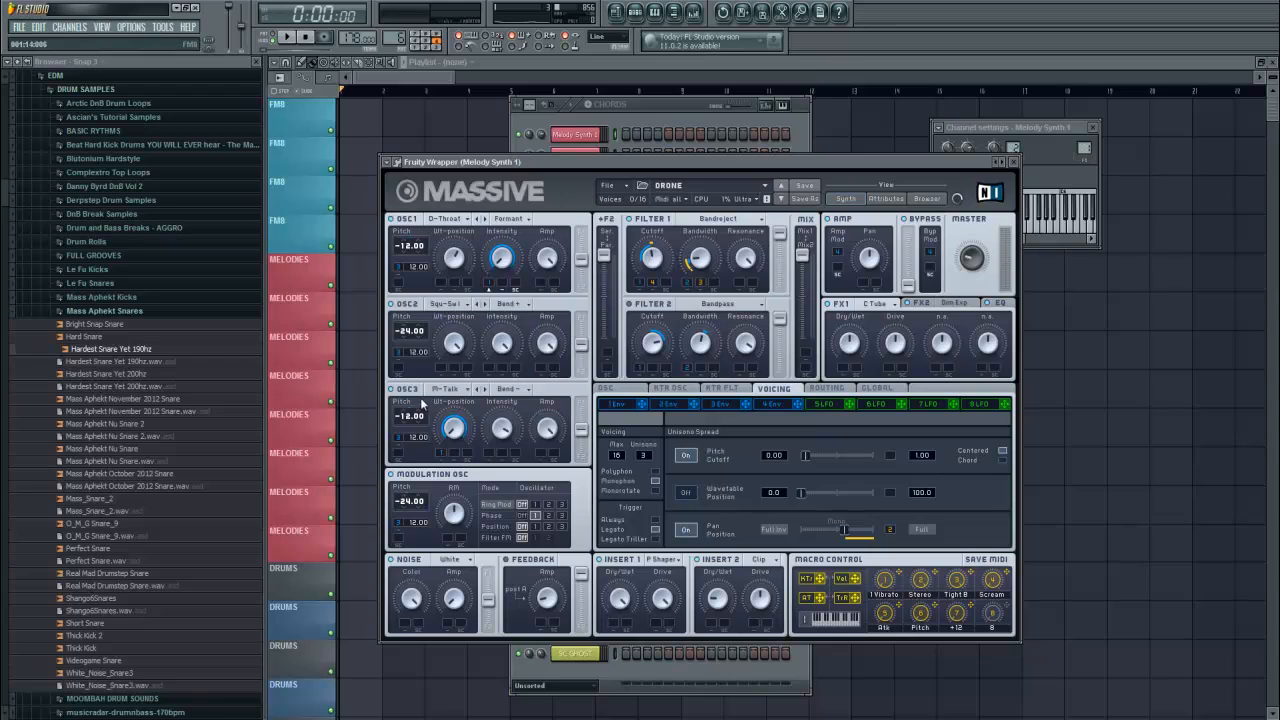
left_click(441, 390)
left_click(628, 378)
left_click(457, 519)
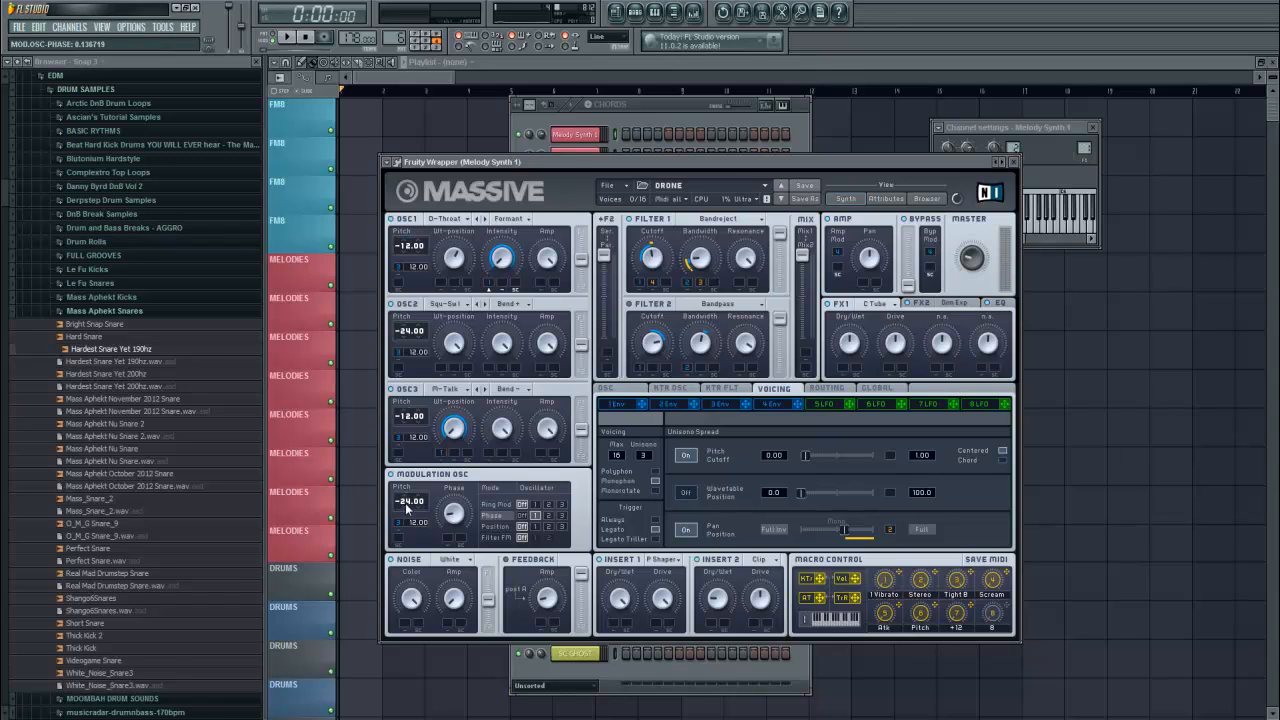
- Set Insert 1 to P Shaper and Insert 2 to Clip
left_click(667, 560)
left_click(677, 620)
left_click(760, 564)
left_click(737, 566)
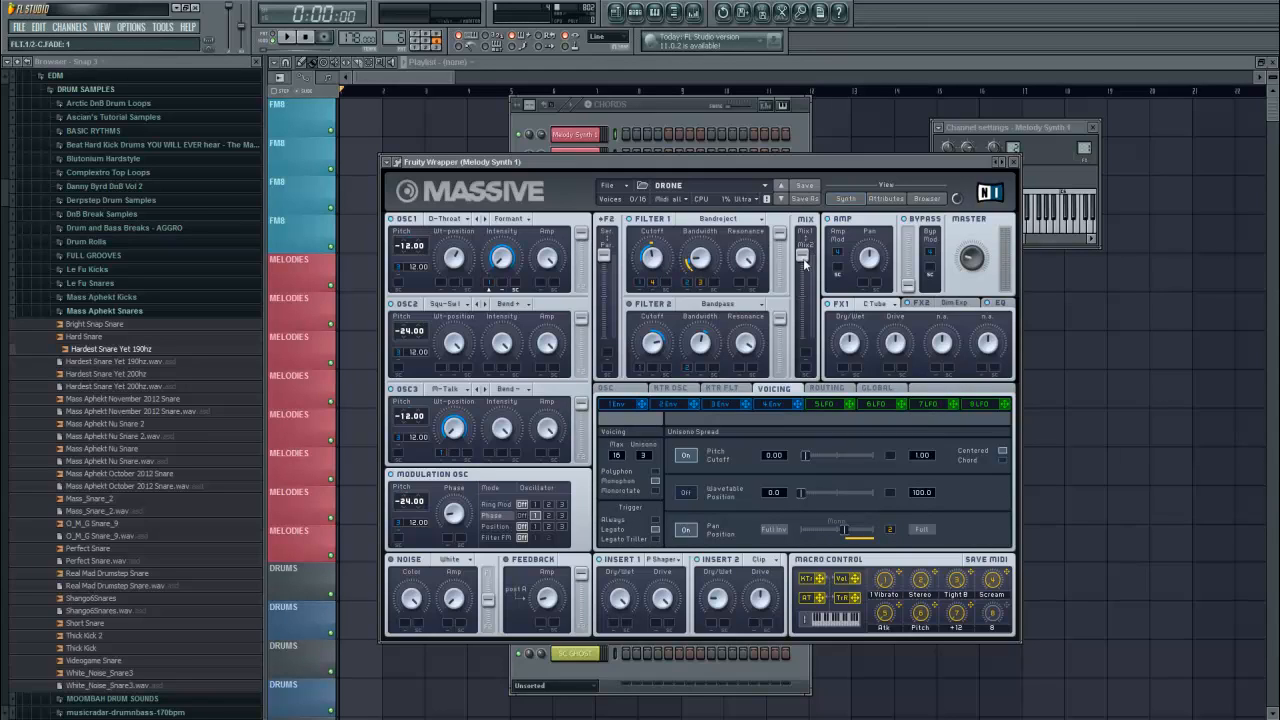
- Set filter 1 to Bandreject and load the Classic Tube effect in FX1
left_click(761, 221)
left_click(715, 288)
left_click(877, 306)
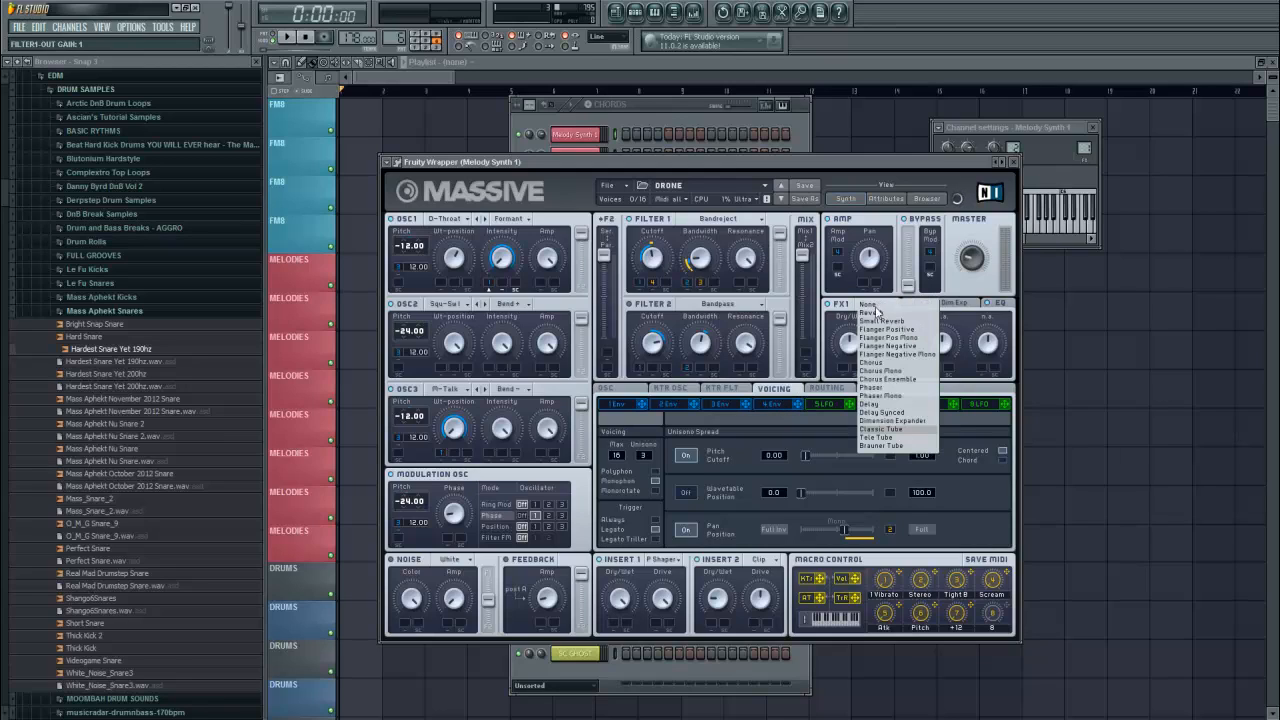
left_click(893, 438)
left_click(898, 345)
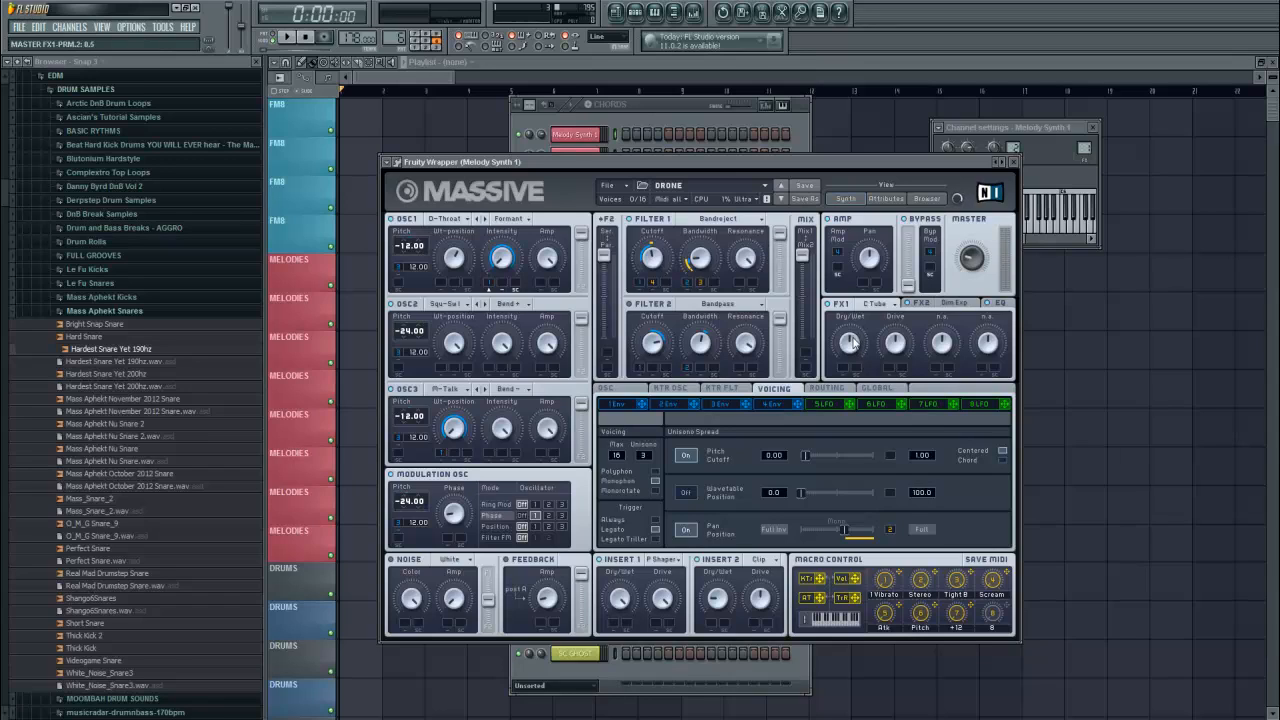
- Review the Dimension Expander settings in FX2 and the Low Shelf setting in the EQ
left_click(955, 305)
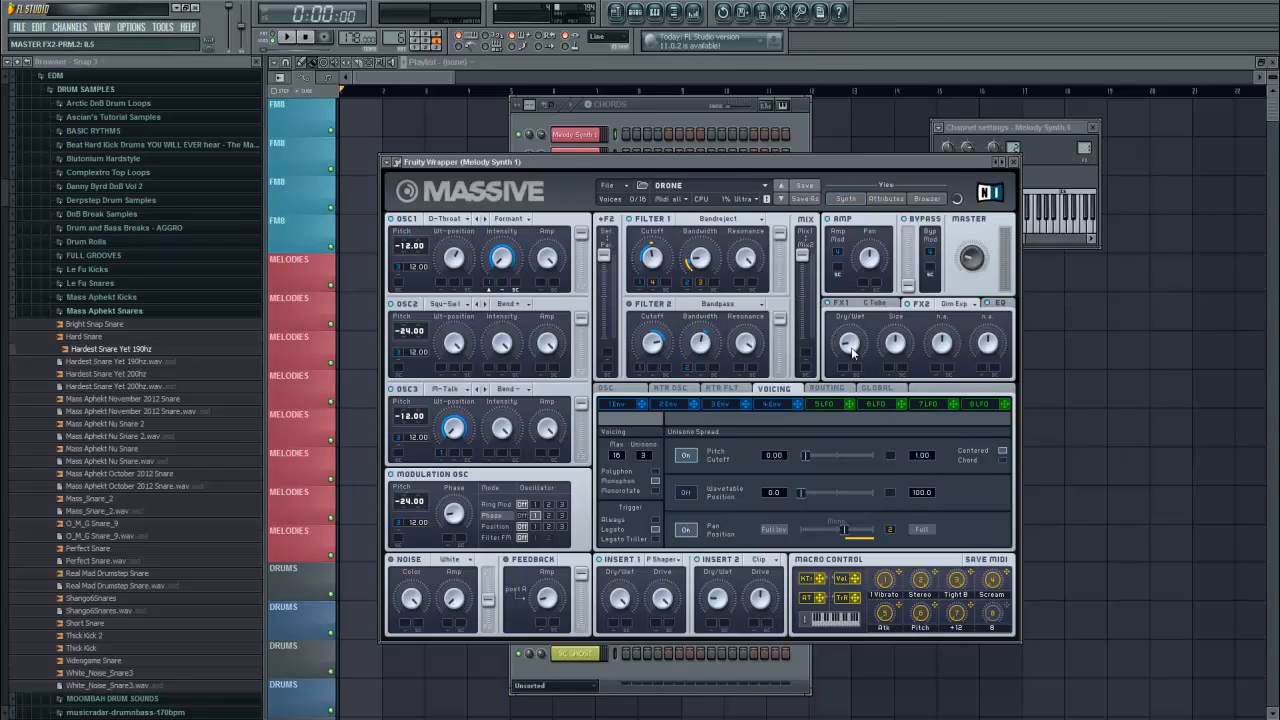
left_click(995, 306)
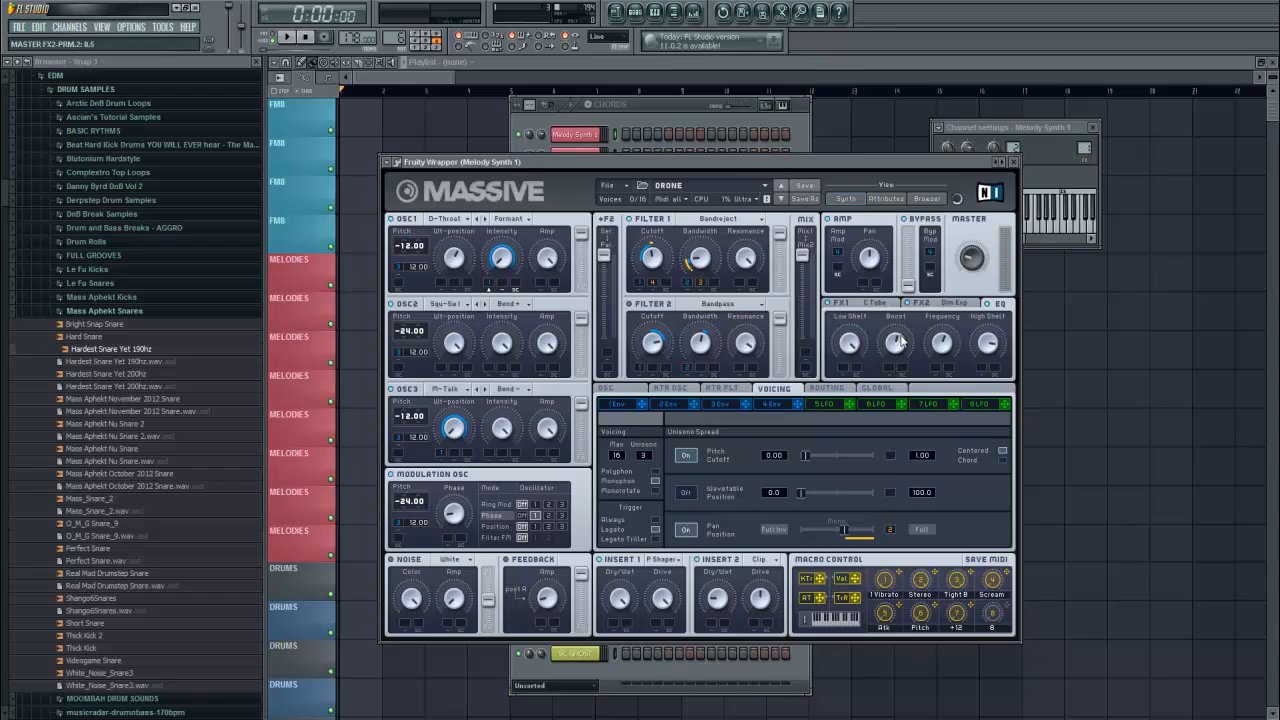
left_click(851, 352)
double_click(848, 348)
- Play several notes on Melody Synth 1 to audition the drone patch
left_click(612, 135)
key("t")
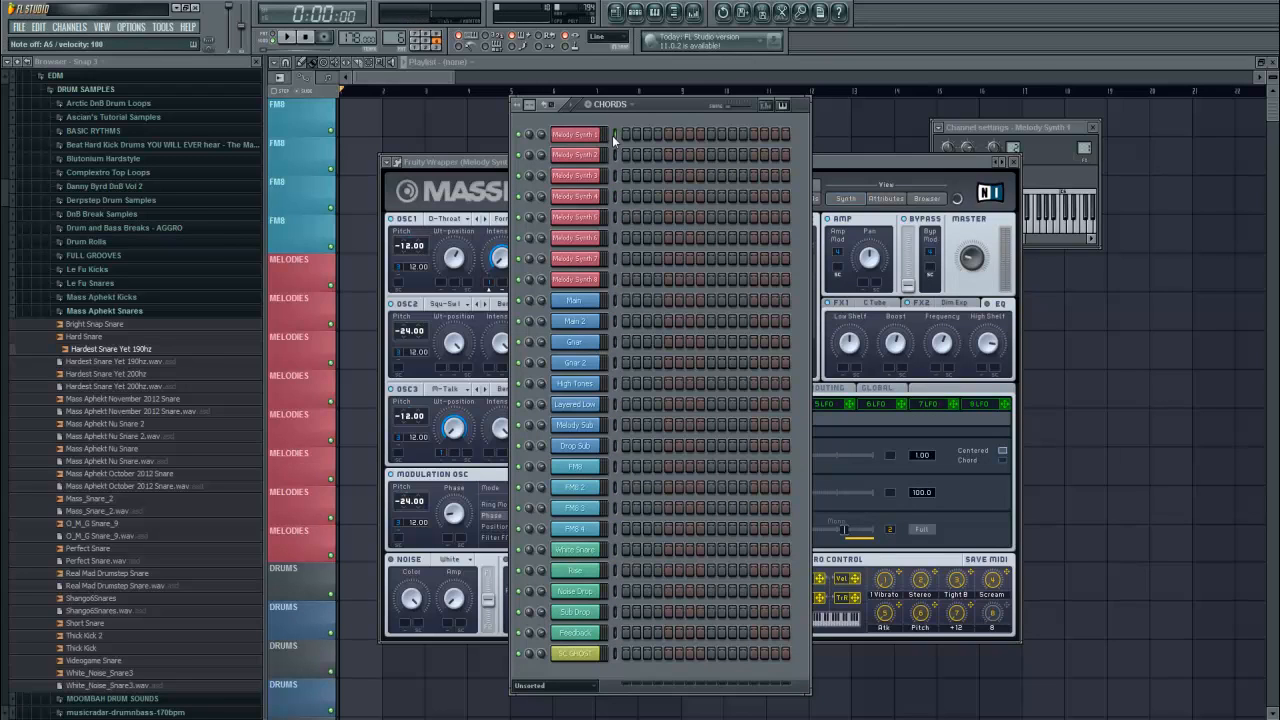
key("h")
key("t")
key("h")
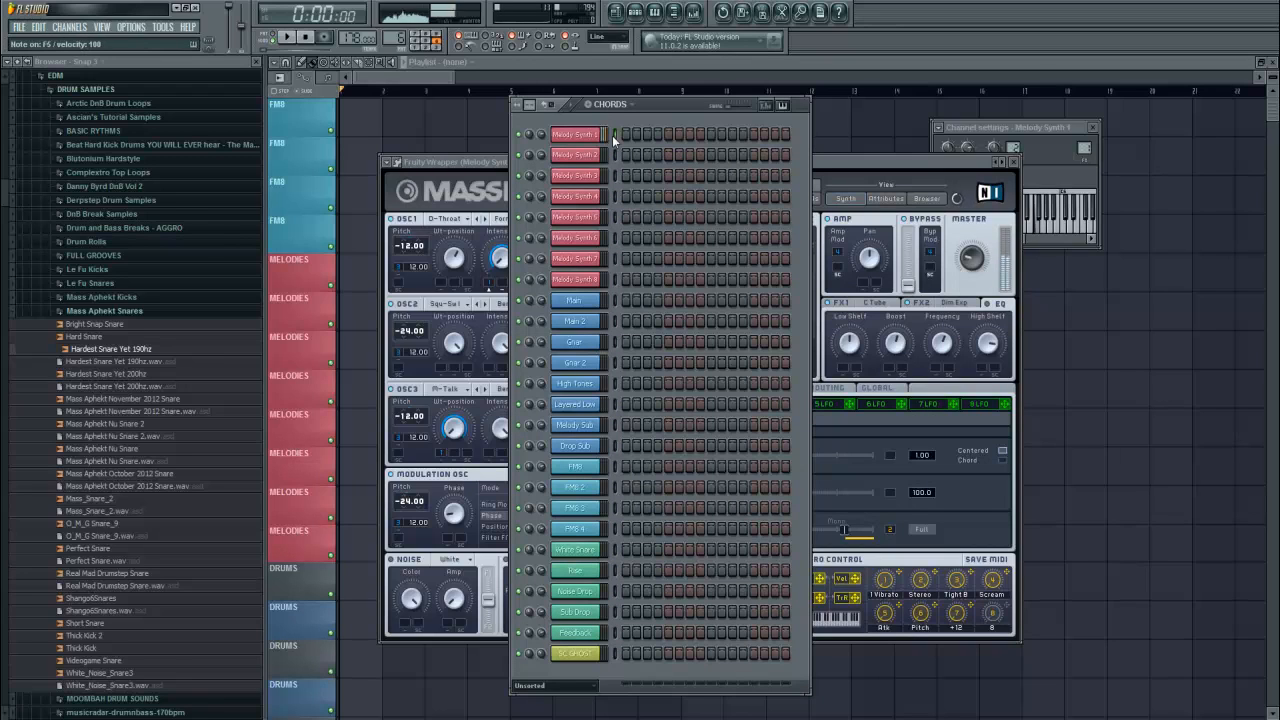
left_click(930, 255)
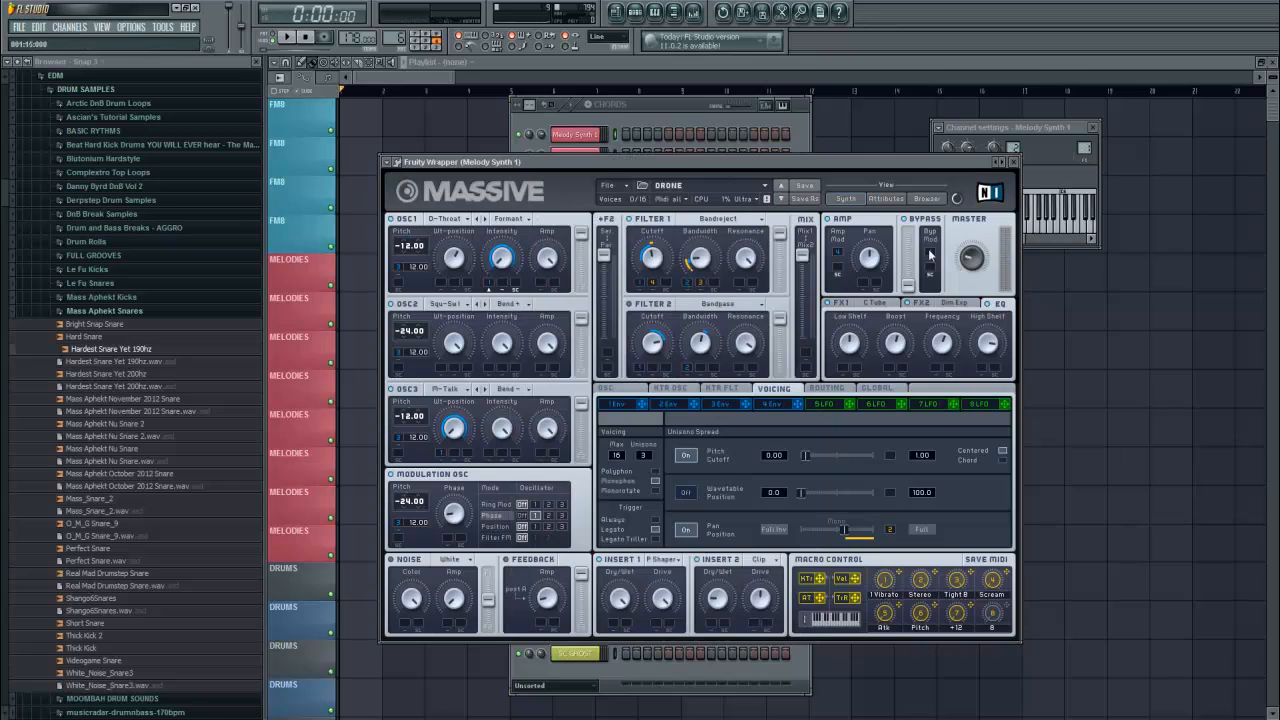
left_click(736, 118)
key("g")
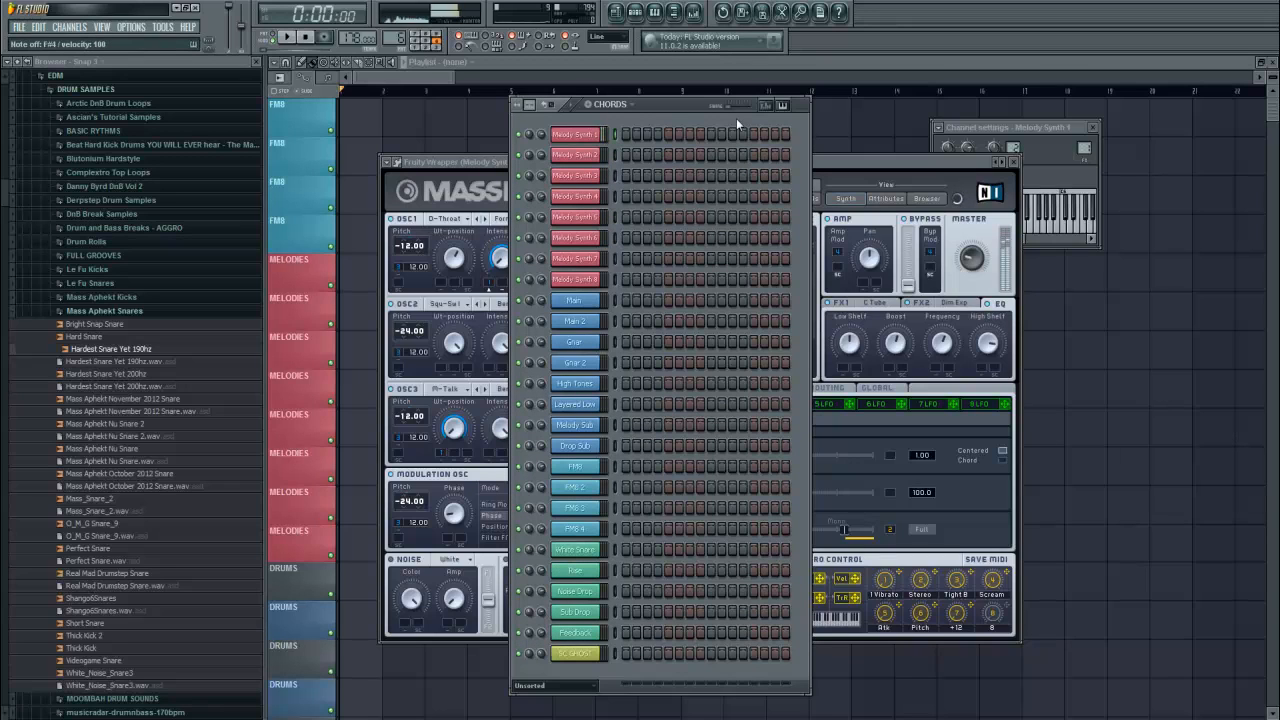
- Enable the Pitch Cutoff unison spread in the voicing settings and raise its amount slightly
left_click(855, 167)
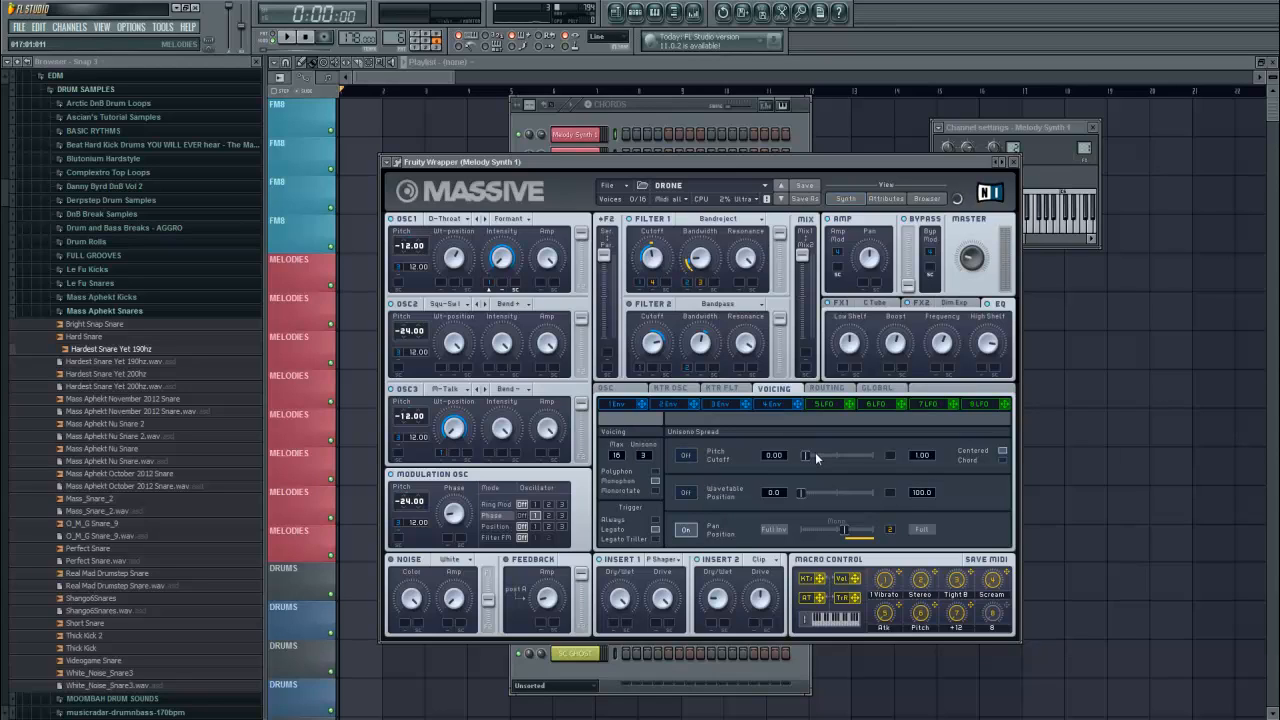
left_click(685, 455)
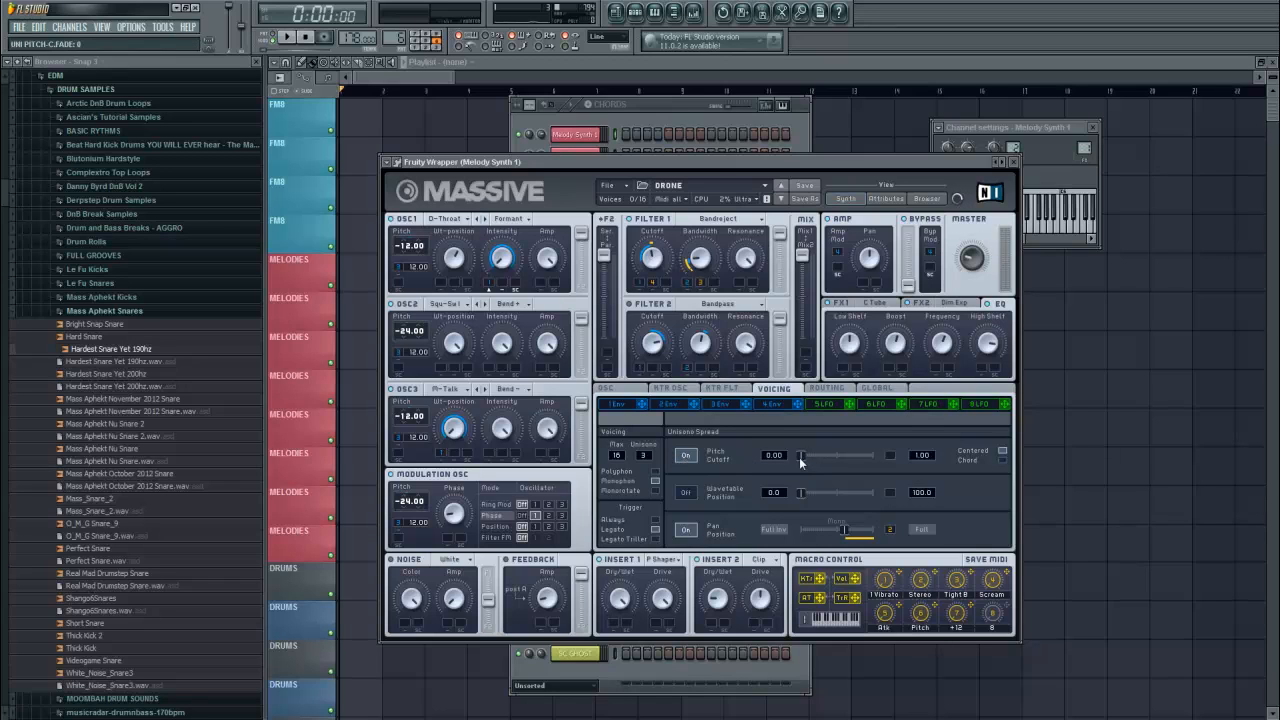
left_click_drag(799, 457, 805, 457)
- Examine envelope 4, the glide and vibrato settings, and the patch's signal routing
left_click(775, 405)
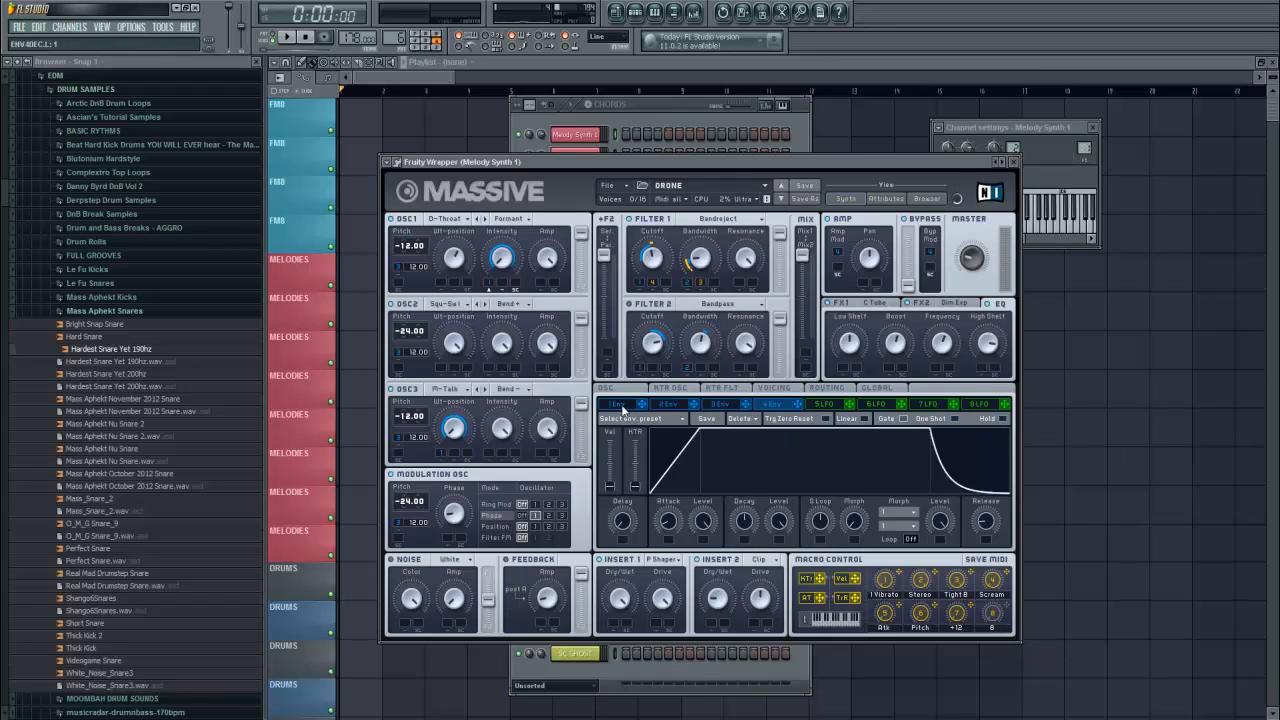
left_click(625, 391)
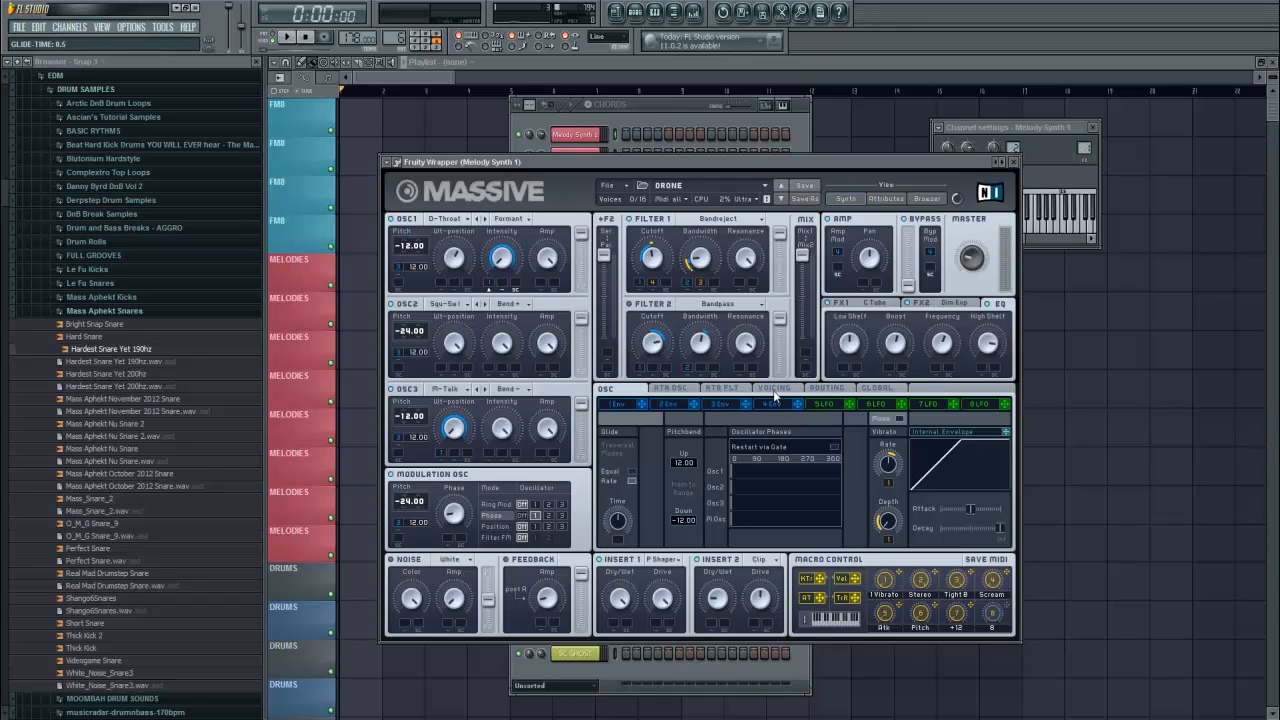
left_click(827, 388)
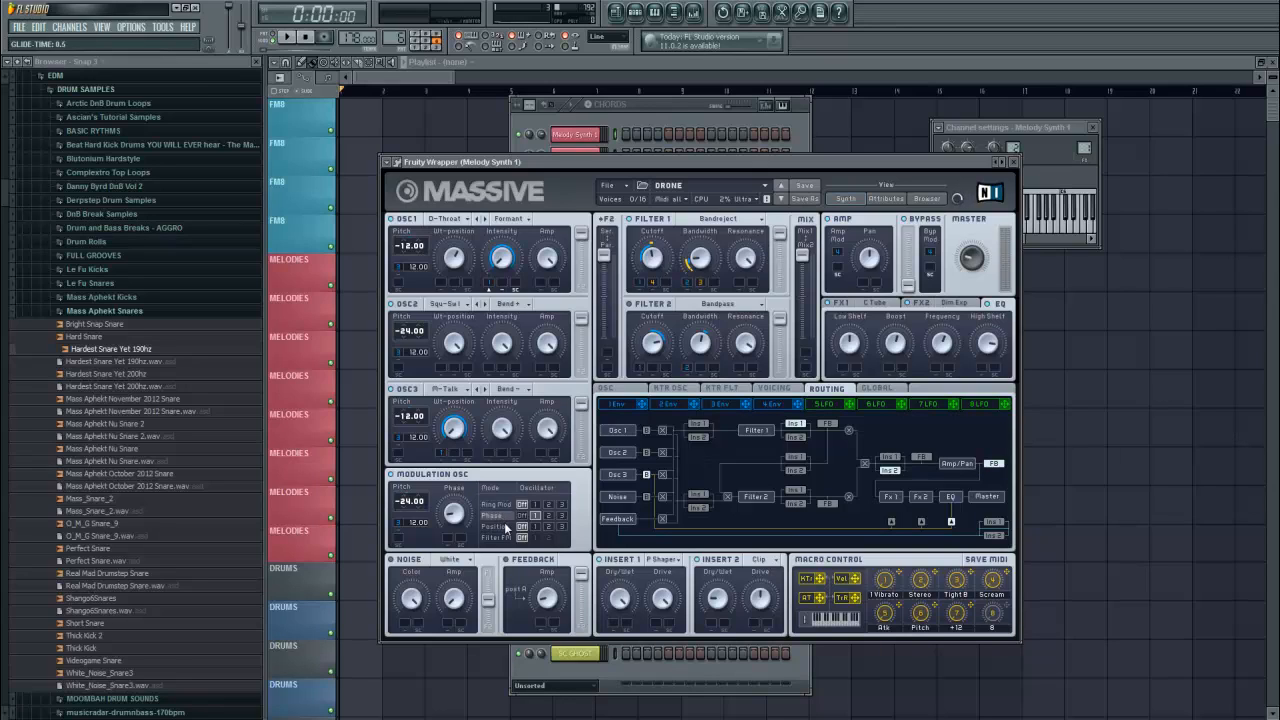
- Route envelope 1 to oscillator 1's Intensity, oscillator 3's Wt-position and filter 1's controls
left_click(617, 404)
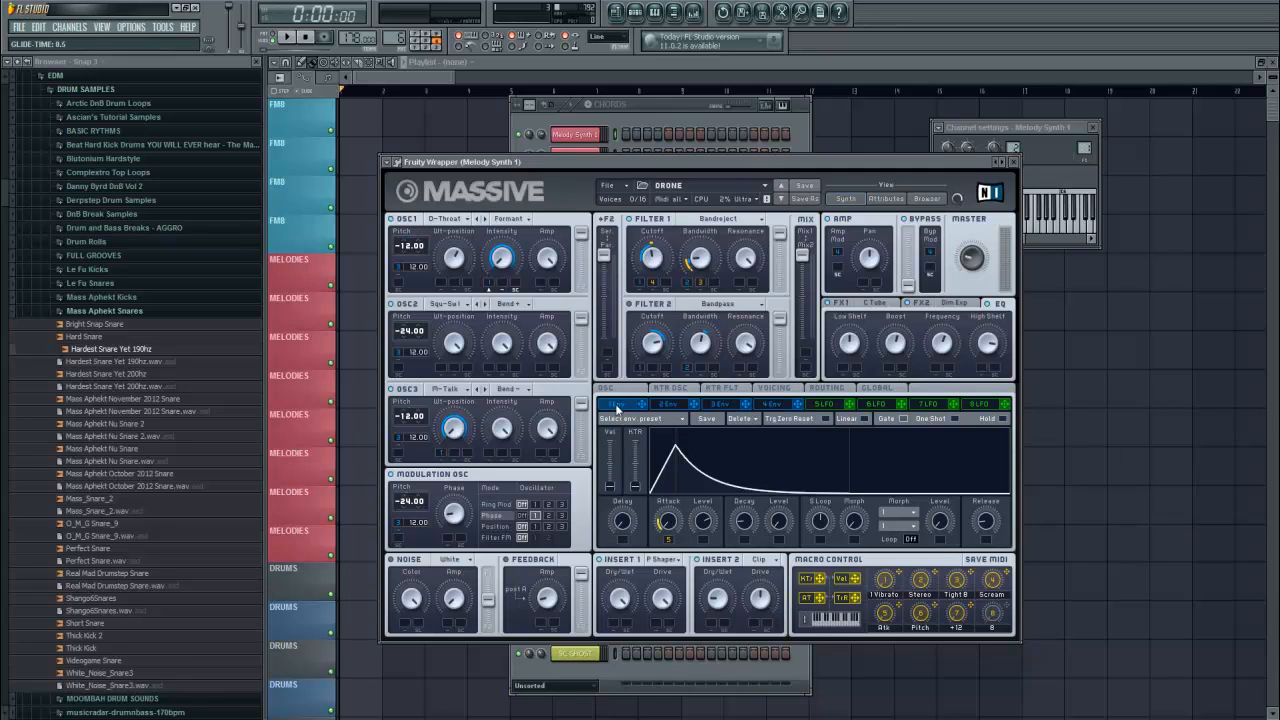
left_click_drag(642, 404, 490, 286)
left_click_drag(645, 404, 443, 458)
left_click_drag(643, 408, 639, 291)
left_click_drag(643, 411, 689, 284)
- Compare envelope 2 with envelope 1 and try to assign envelope 1 to filter 1's Cutoff
left_click(672, 405)
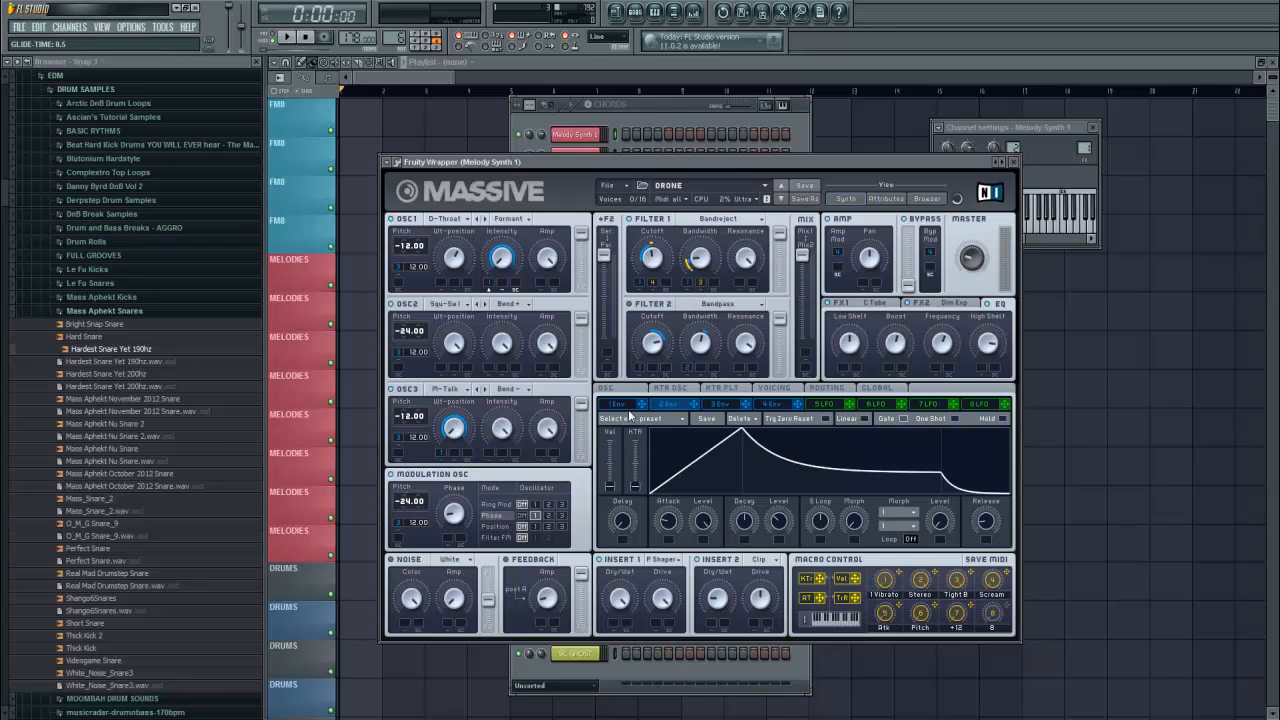
left_click(626, 401)
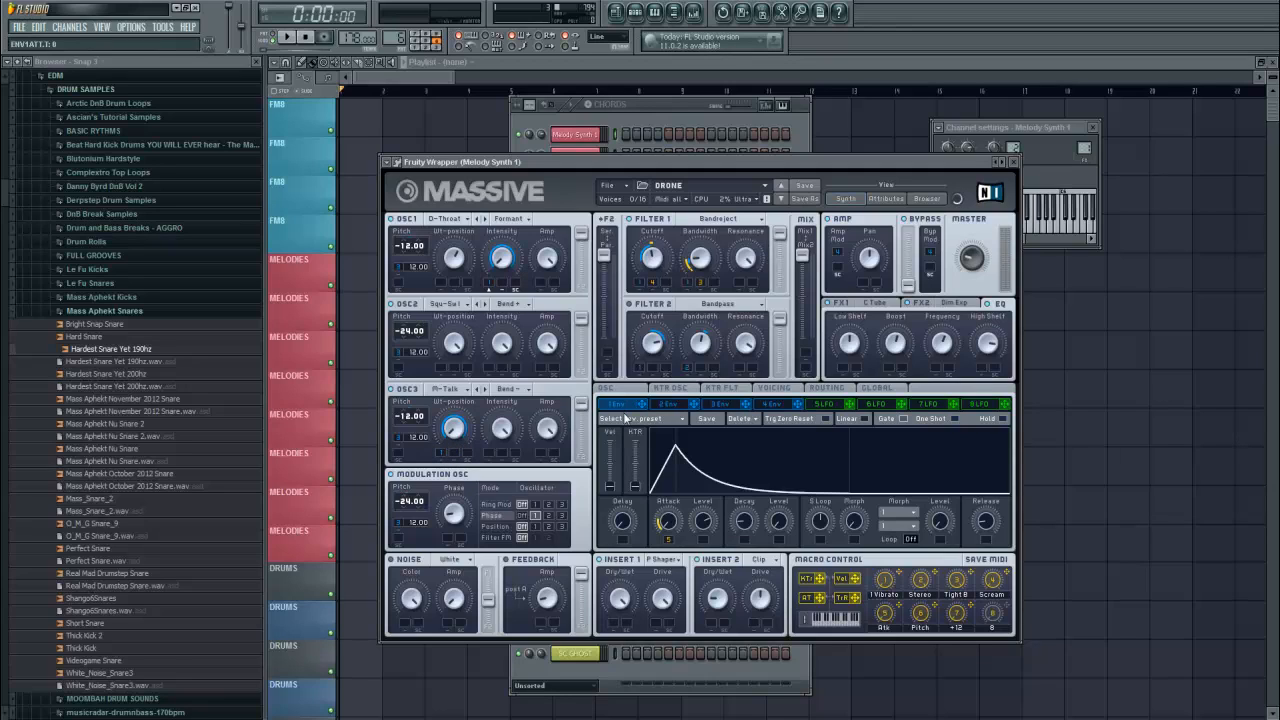
left_click_drag(641, 405, 645, 262)
- Examine envelopes 3 and 4, the unison voicing settings and the vibrato Rate and Depth assignments
left_click(721, 405)
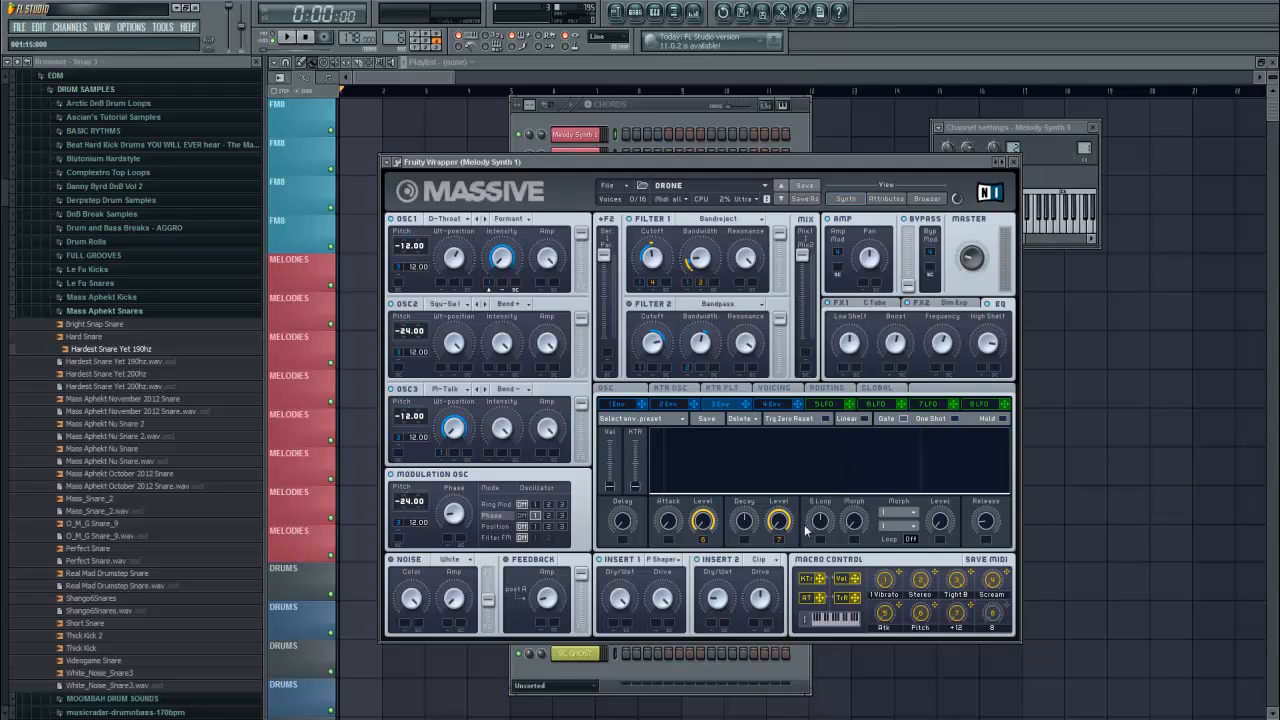
left_click(777, 404)
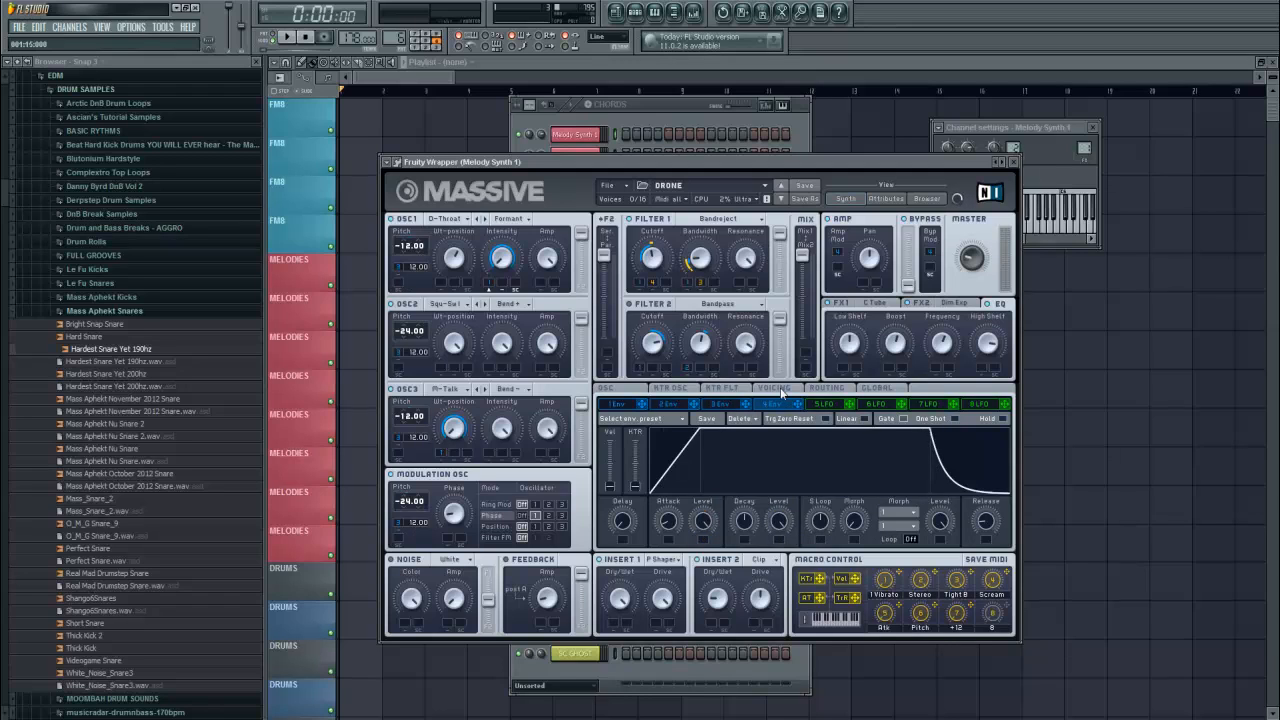
left_click(776, 389)
left_click(724, 403)
left_click(774, 389)
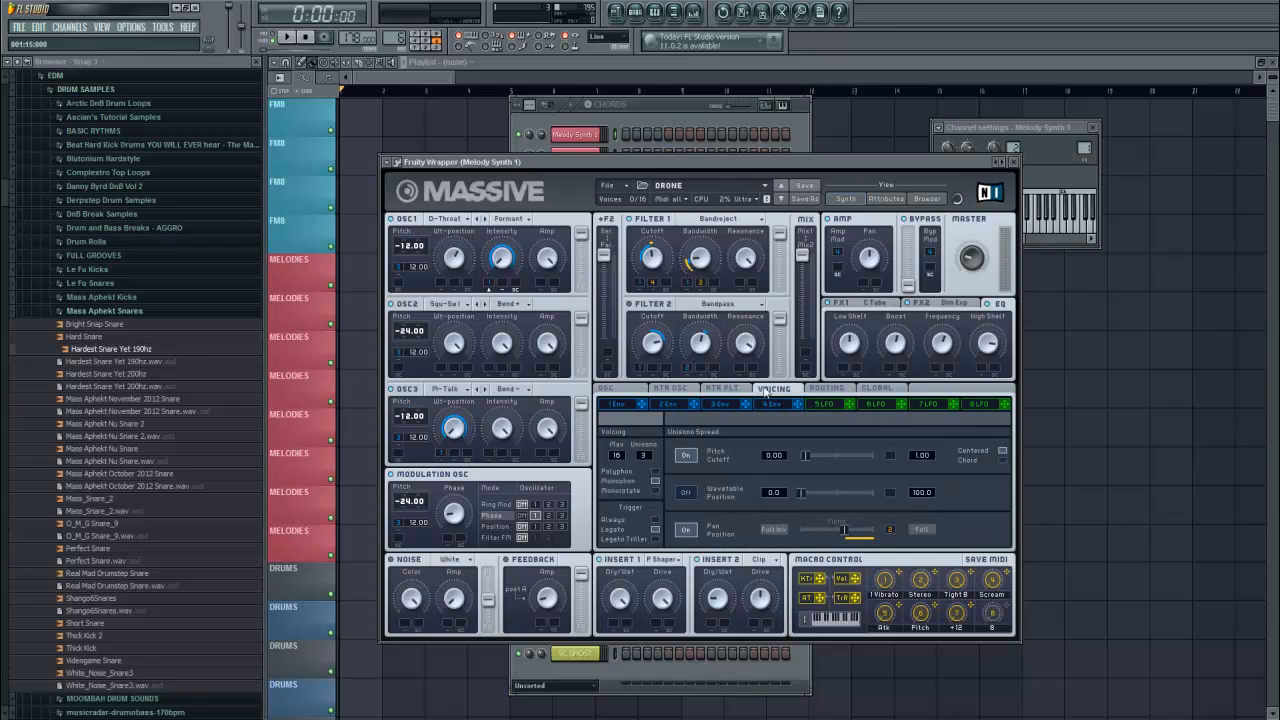
left_click(607, 389)
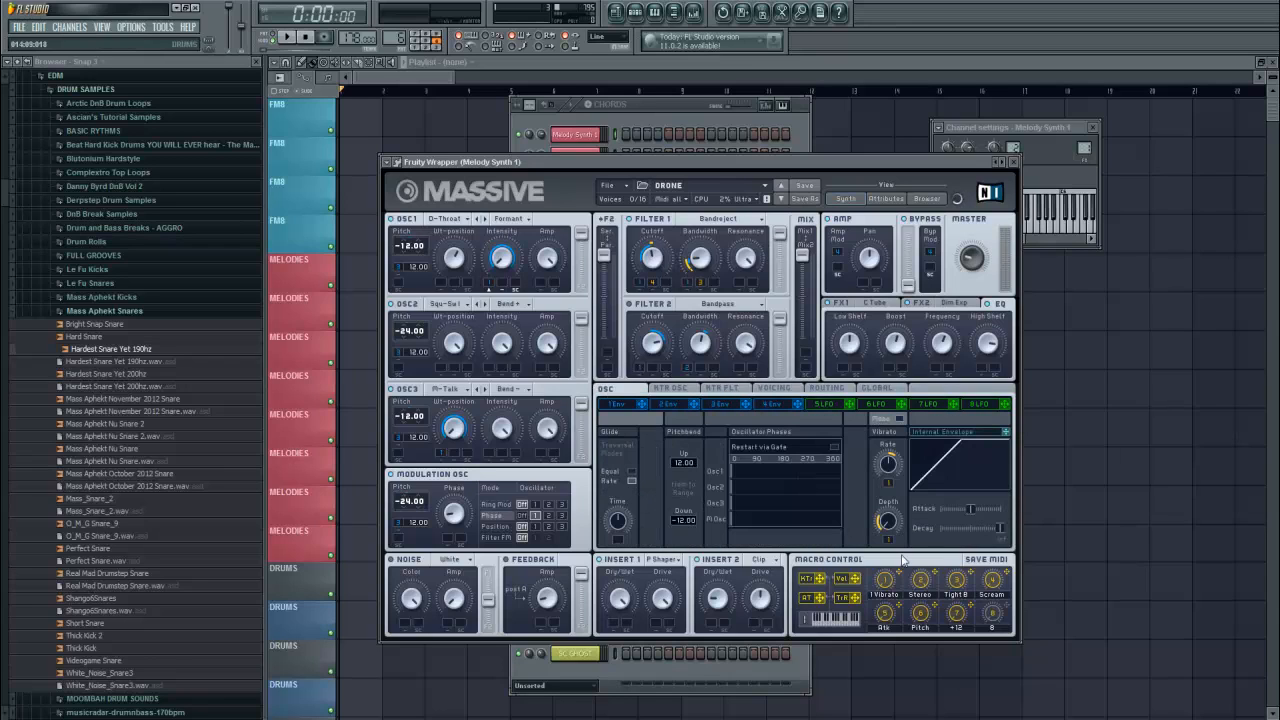
- Assign the Stereo macro, number 2, to the Pan Position unison spread
left_click(775, 390)
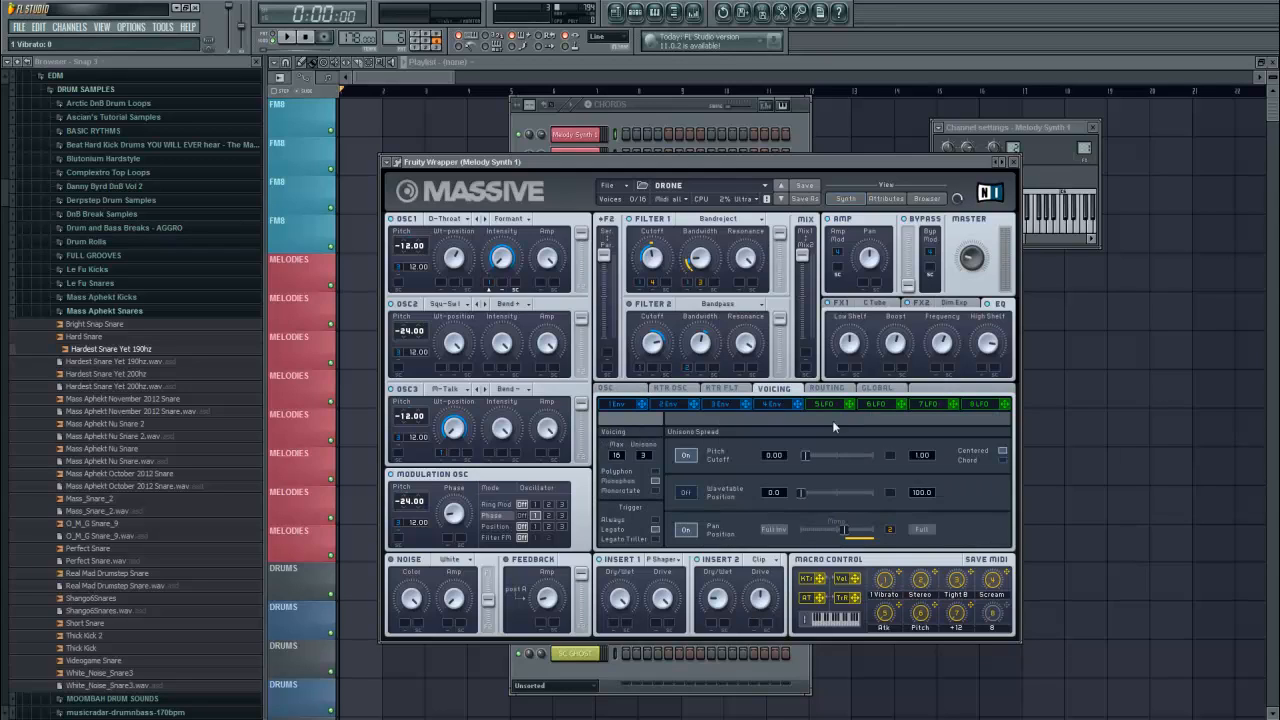
right_click(890, 530)
left_click(900, 568)
right_click(892, 531)
left_click(904, 565)
- Show envelope 1 and envelope 3, and arrange the Massive window beside the channel rack
left_click(612, 404)
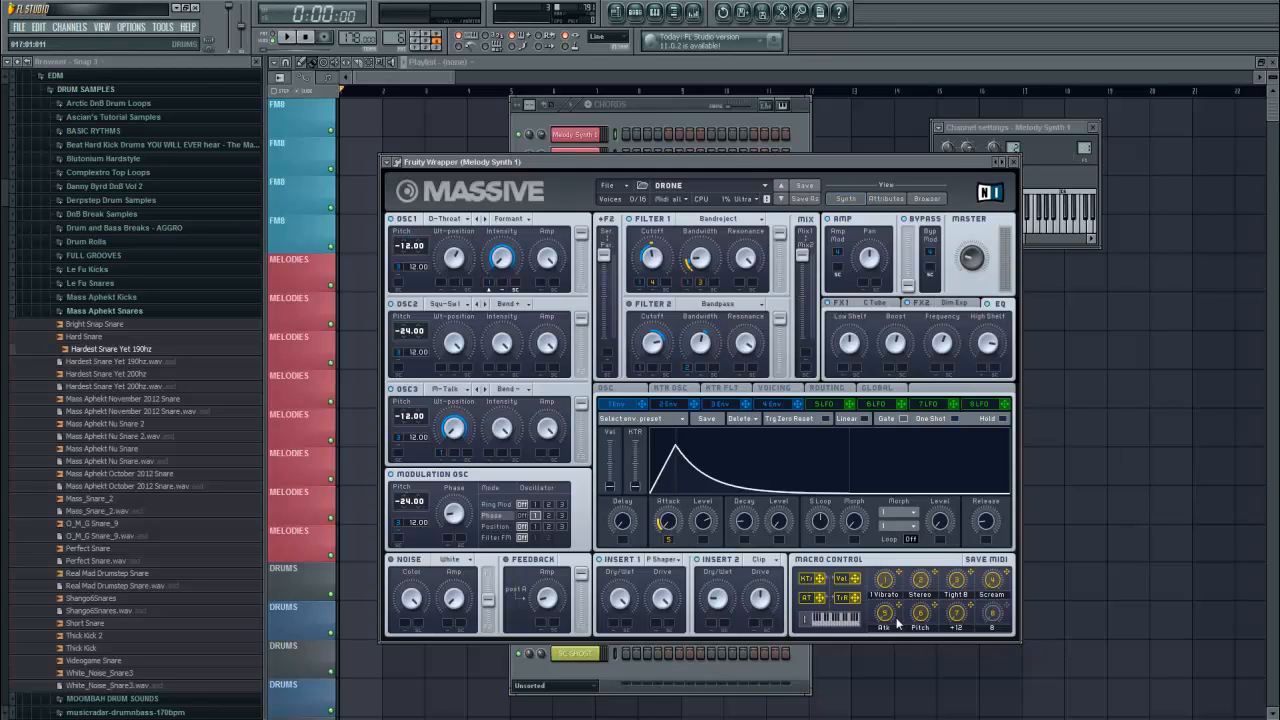
left_click(714, 406)
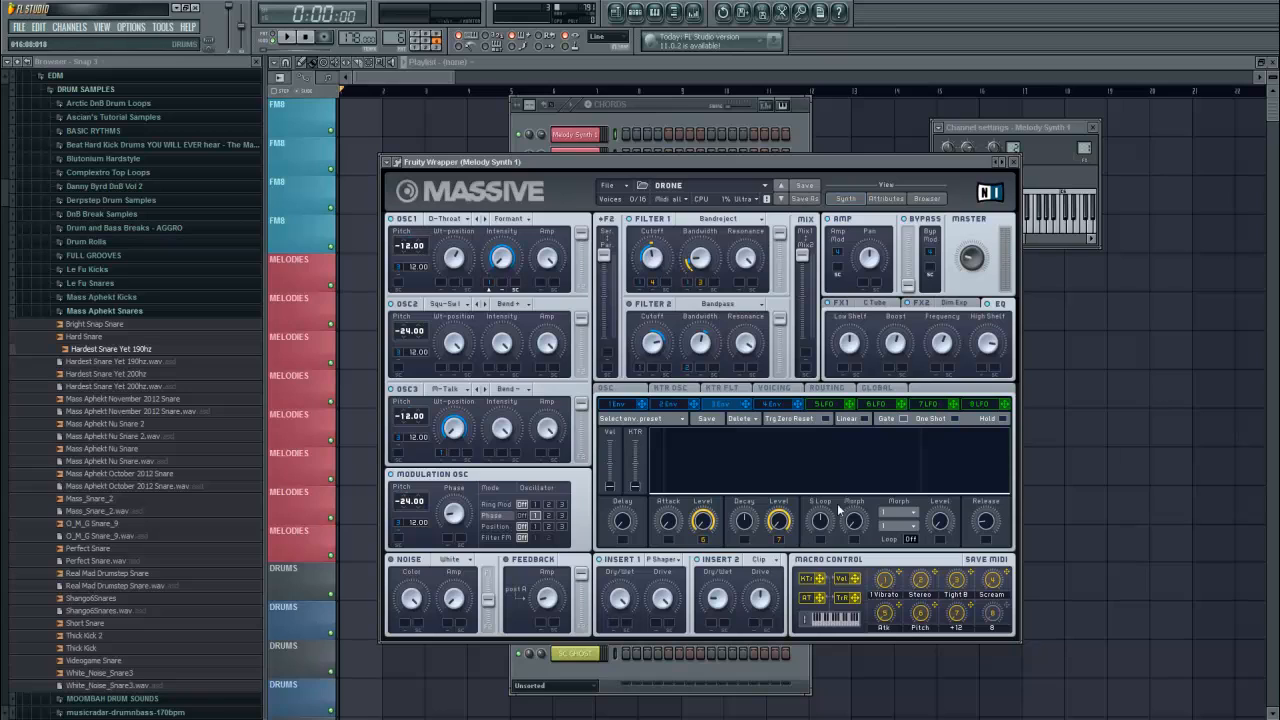
left_click_drag(480, 161, 750, 250)
left_click_drag(692, 118, 481, 116)
left_click_drag(780, 250, 735, 137)
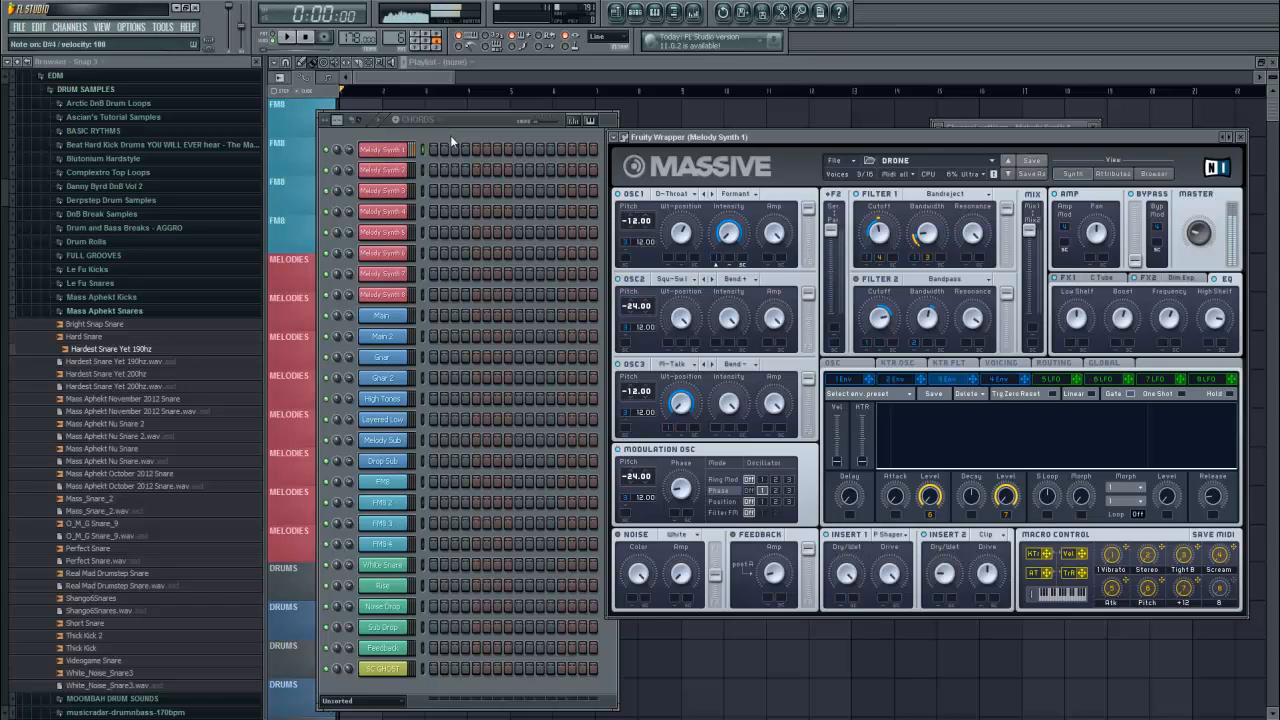
- Adjust the Vibrato and Stereo macros of Melody Synth 1 and play notes to hear each one
left_click(1113, 560)
left_click(400, 171)
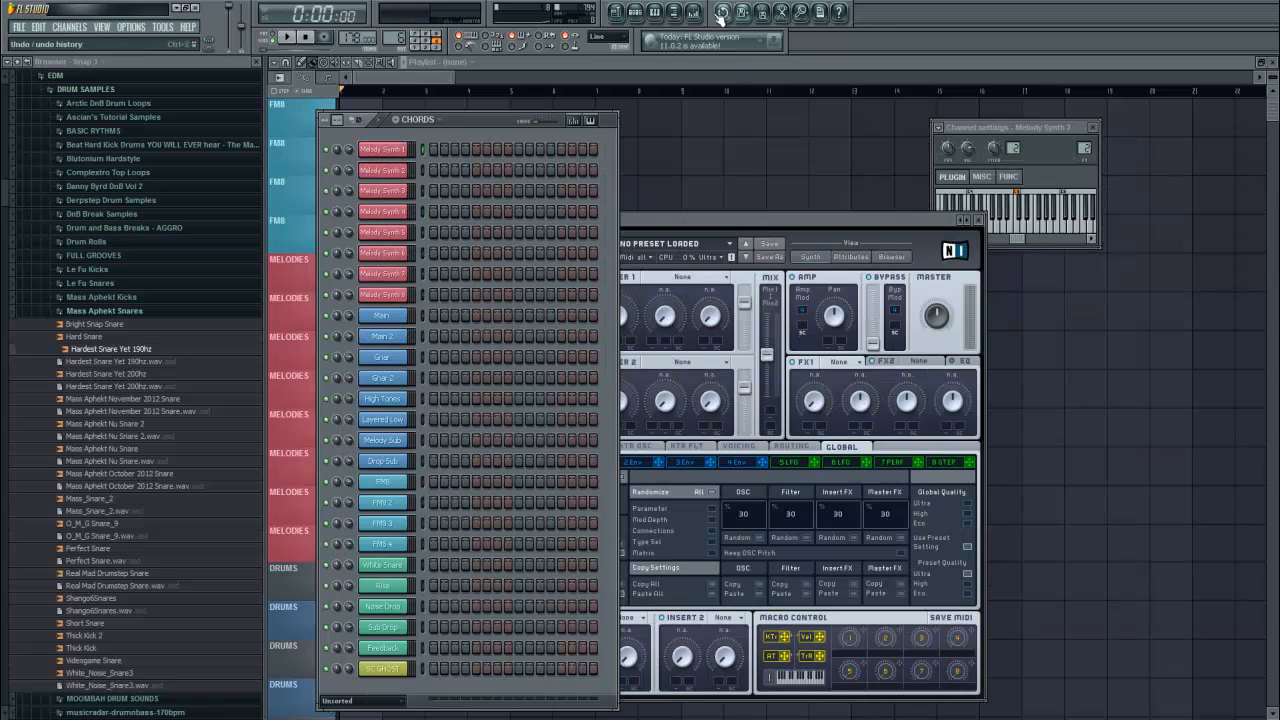
left_click(387, 149)
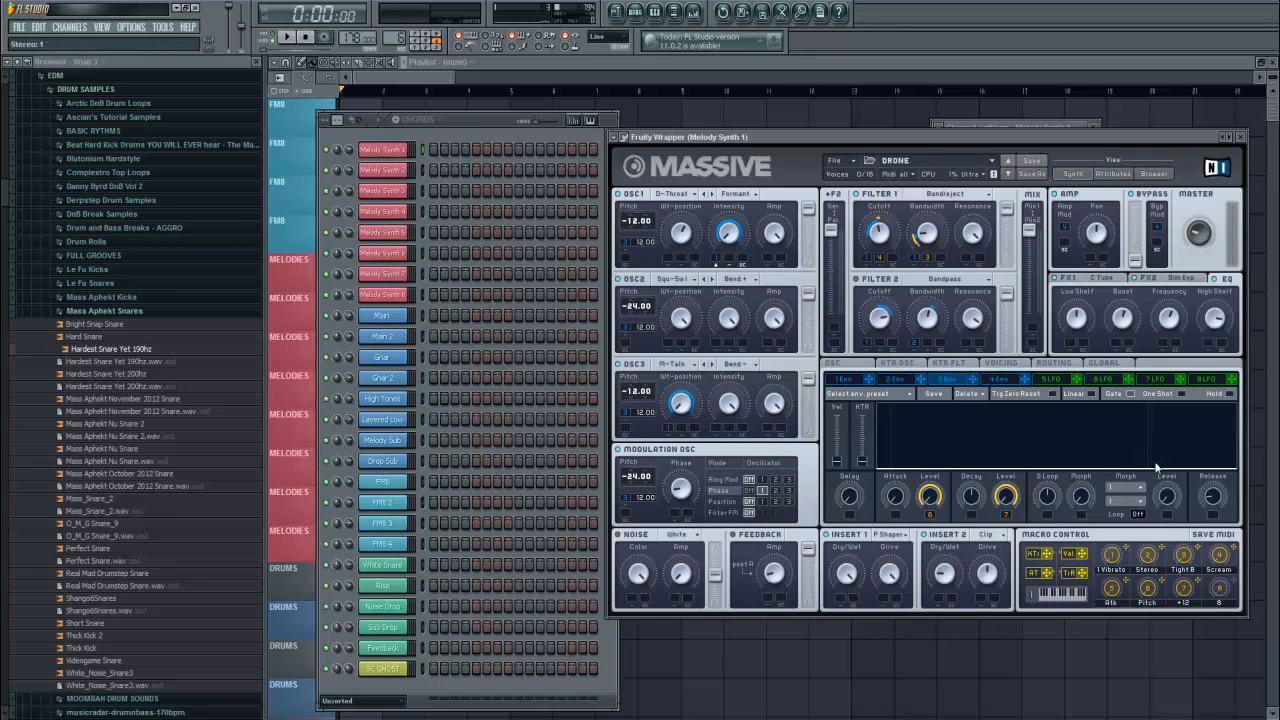
left_click(430, 133)
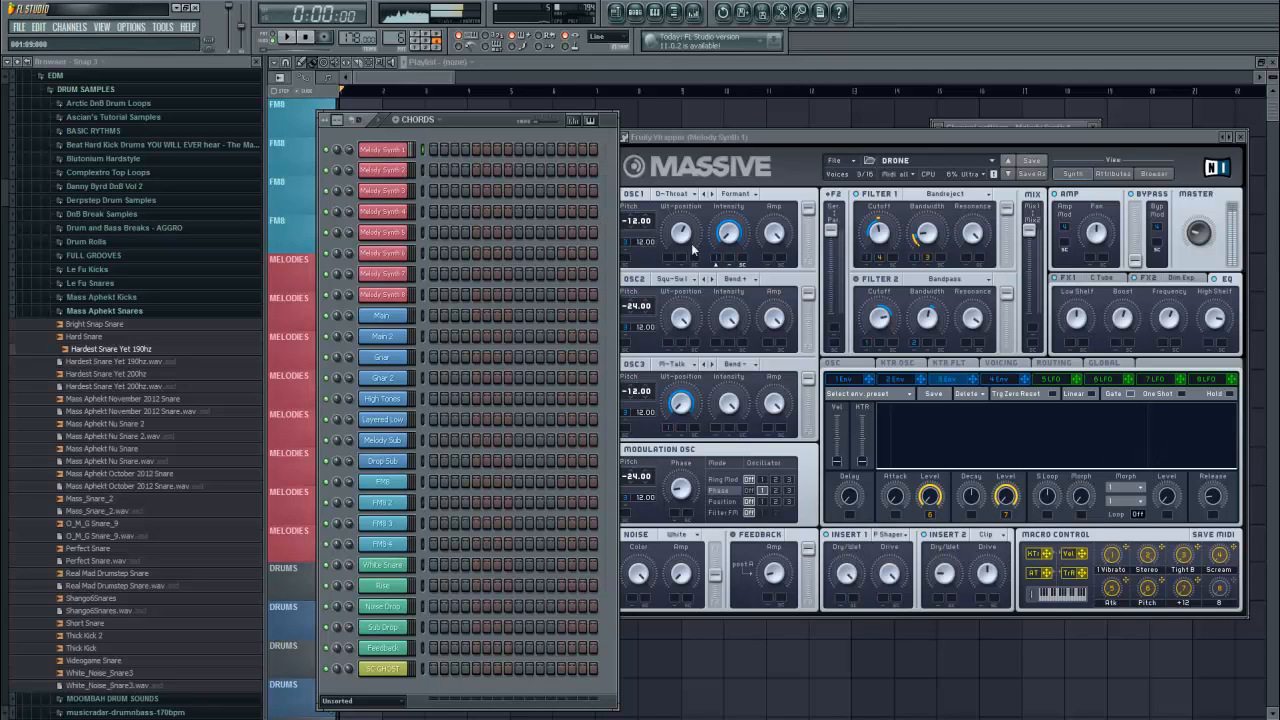
left_click(1143, 565)
left_click(457, 130)
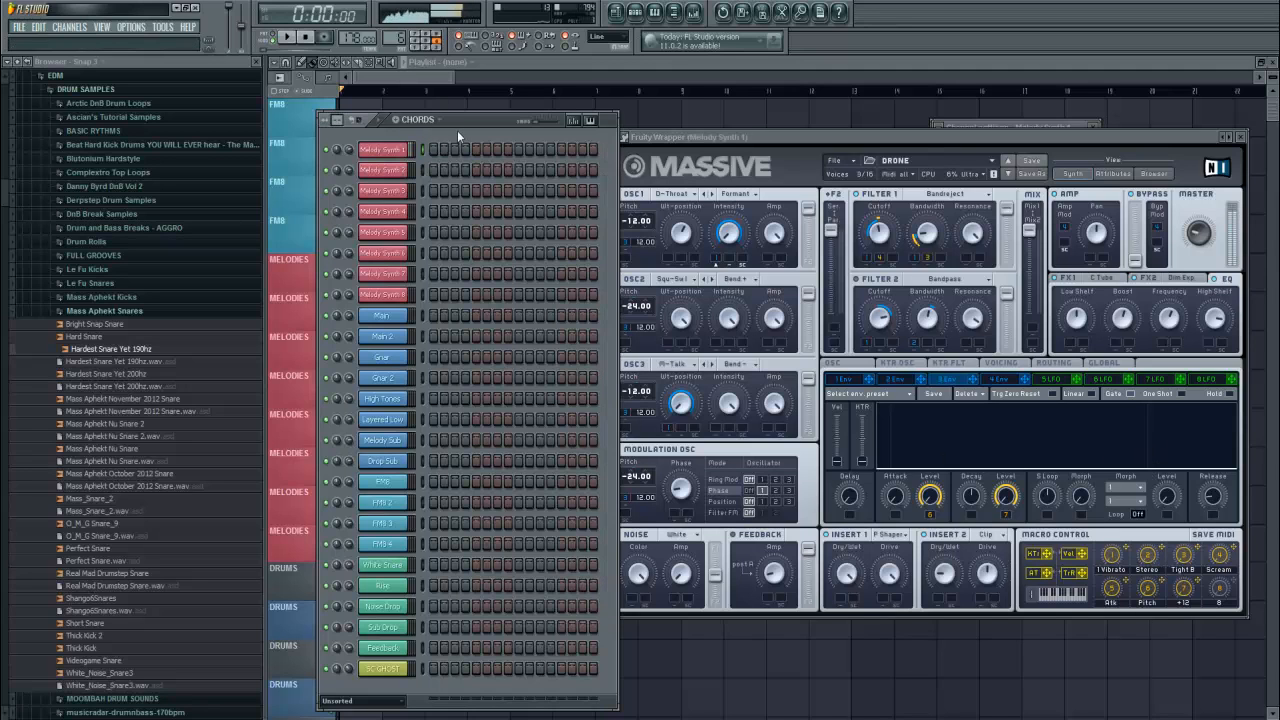
- Adjust the third and fourth macros, Tight 8 and Scream, and play notes on Melody Synth 1 to hear each one
left_click(661, 146)
left_click(366, 170)
left_click(366, 170)
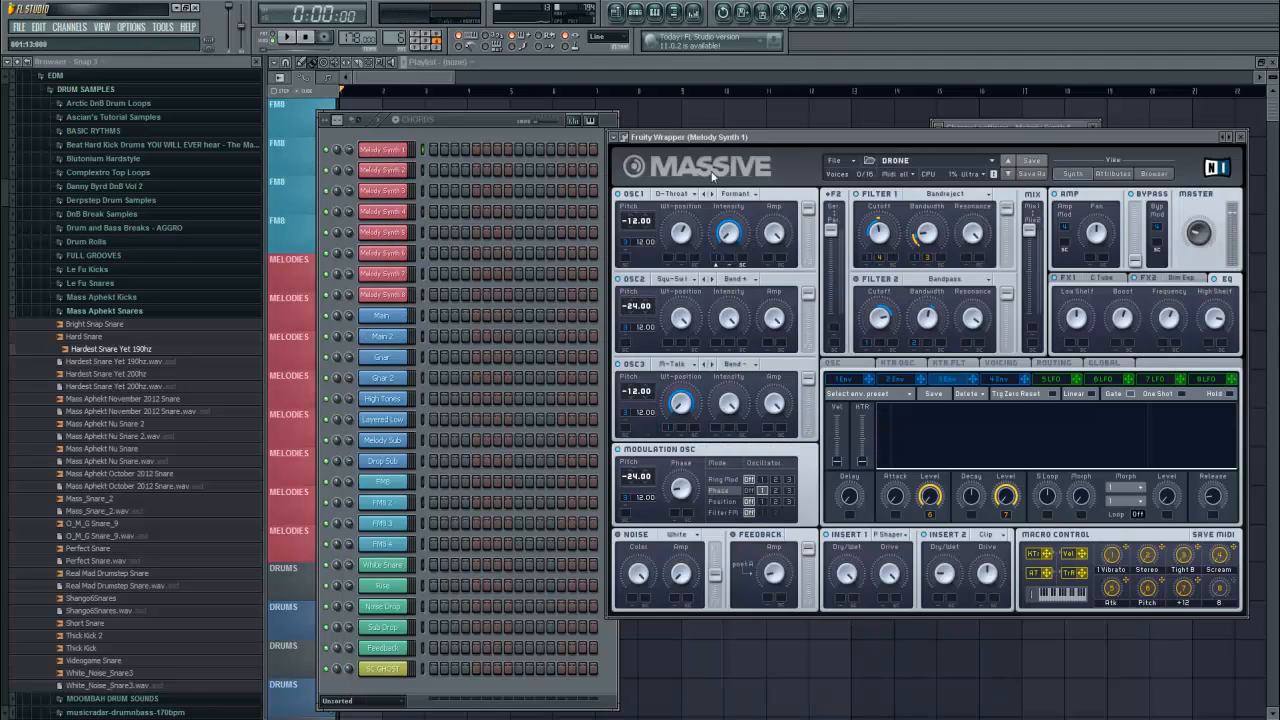
left_click(1181, 563)
left_click(420, 146)
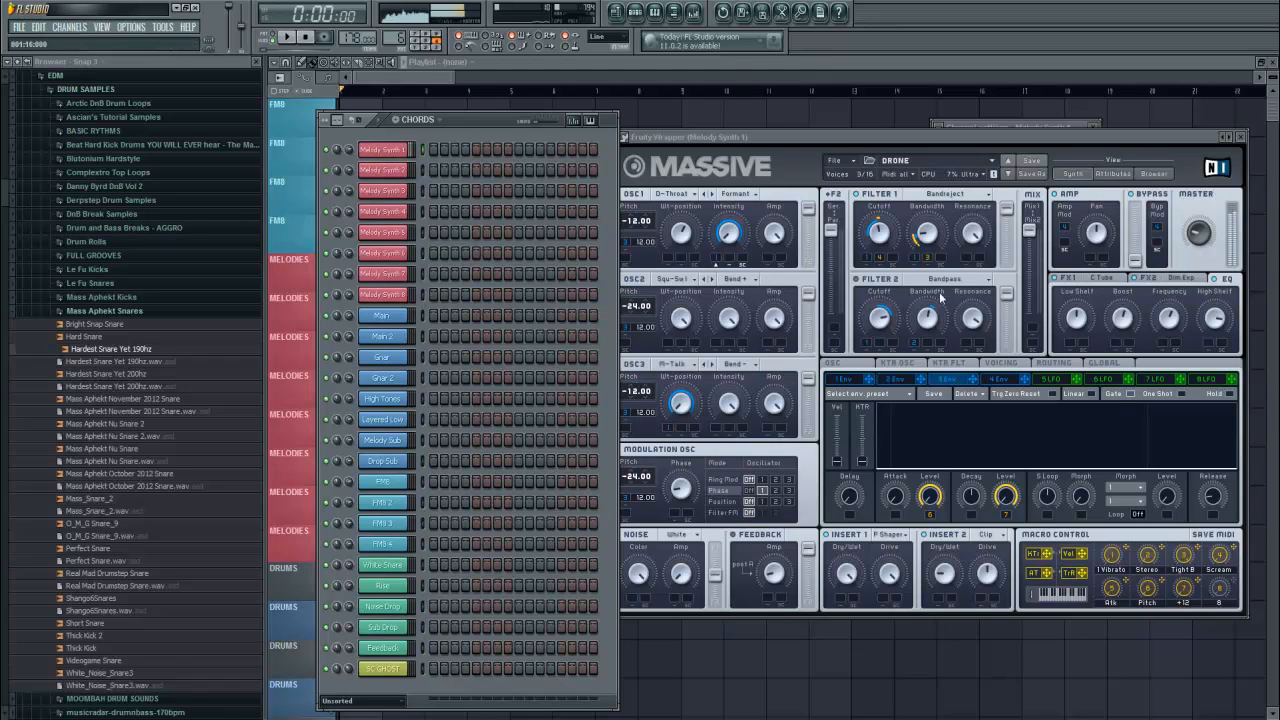
left_click(1183, 560)
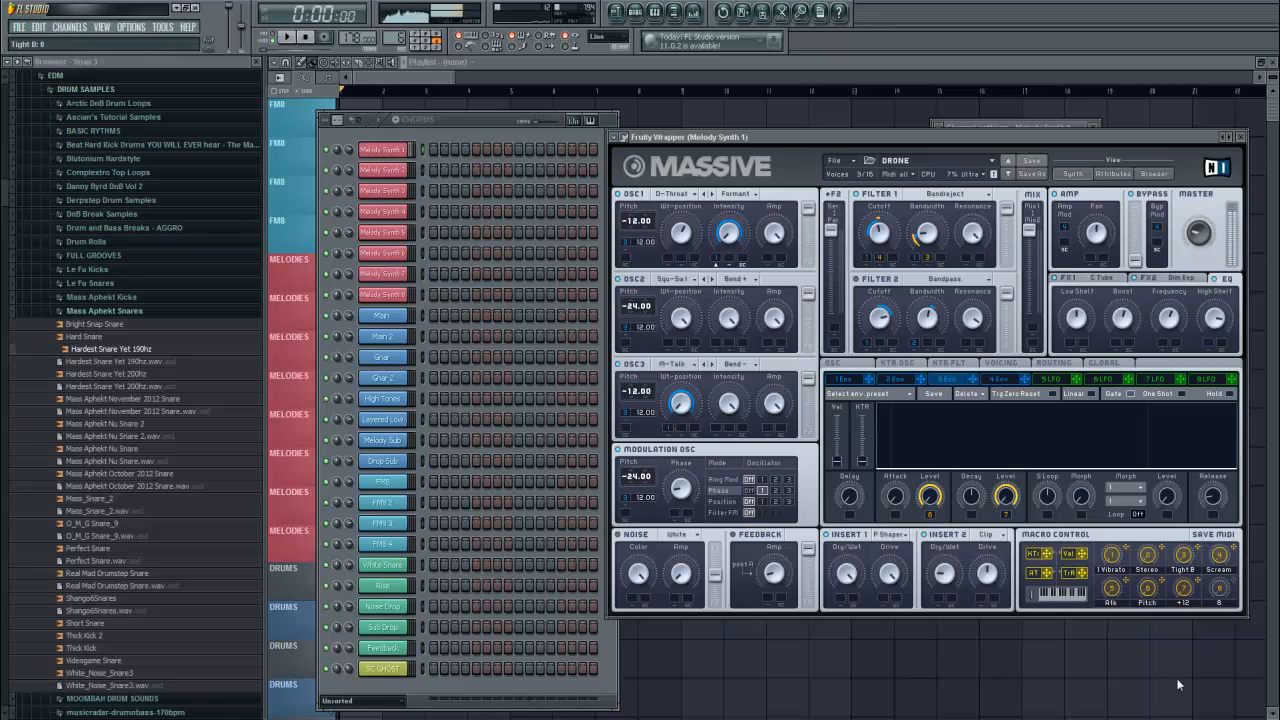
left_click(1219, 556)
left_click(1219, 556)
left_click(306, 40)
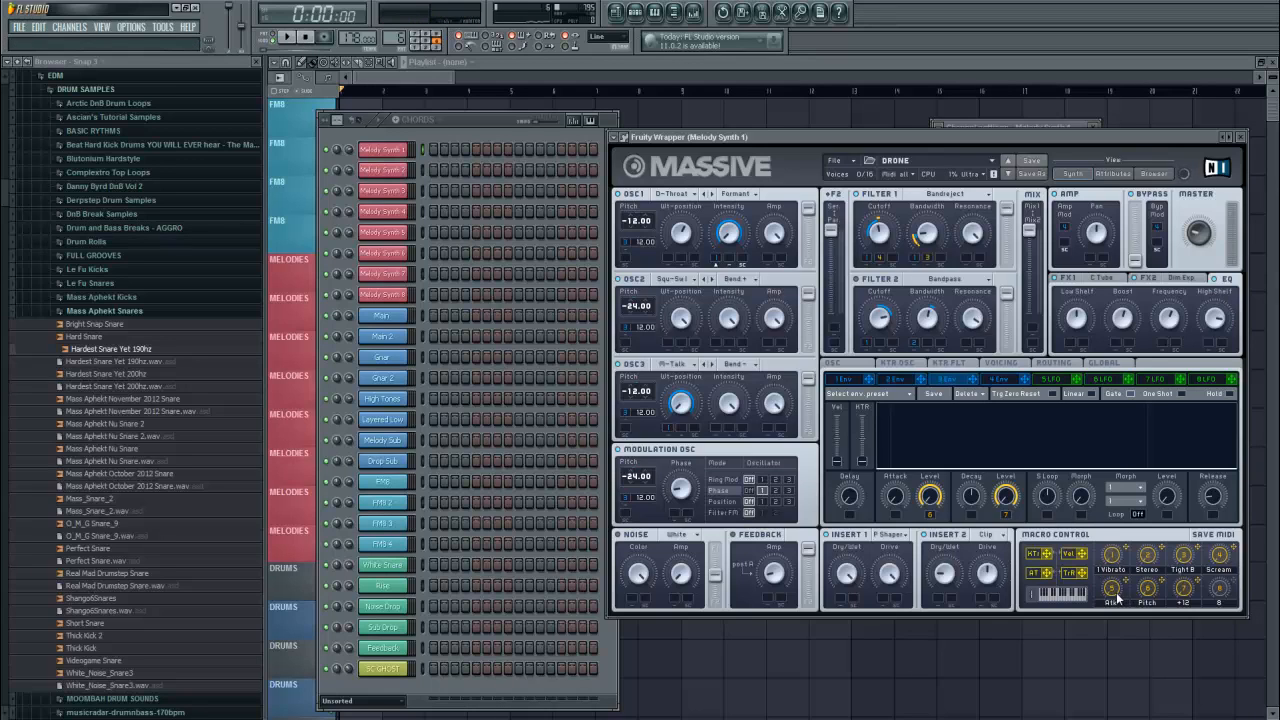
- Show envelope 1 and adjust the Atk macro, number 5, playing notes to hear its effect on the attack
left_click(845, 380)
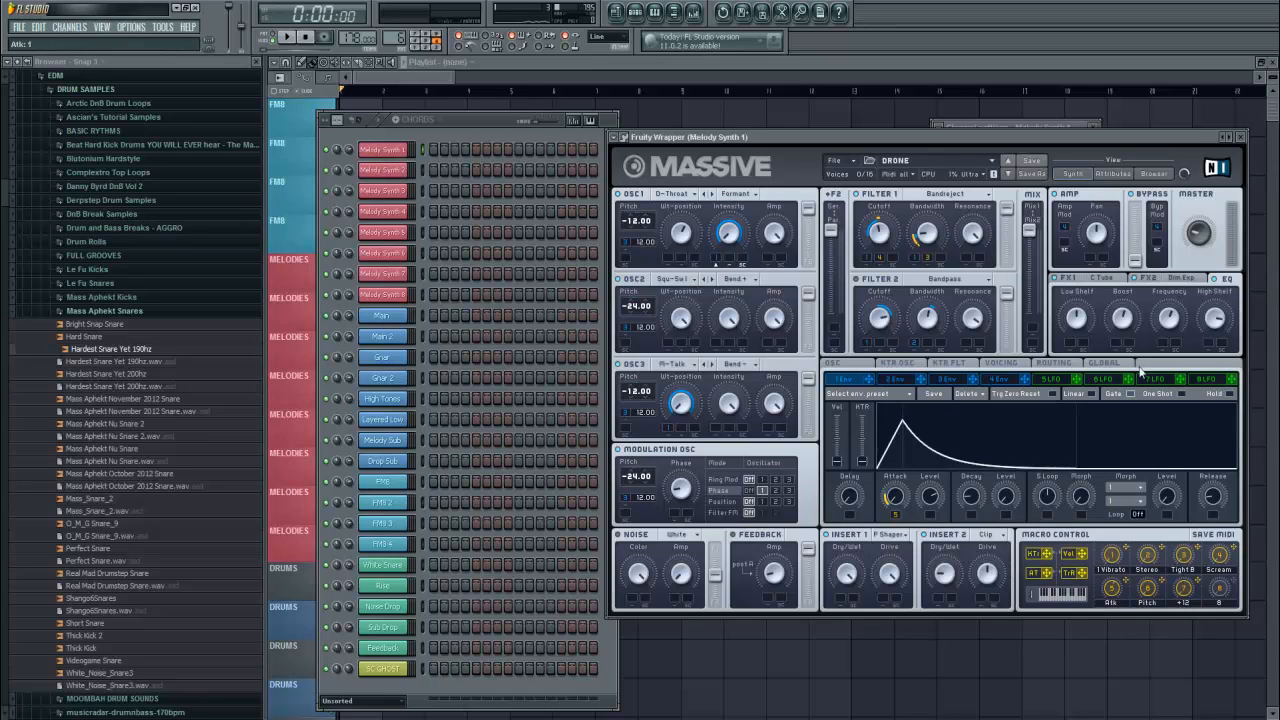
left_click(417, 135)
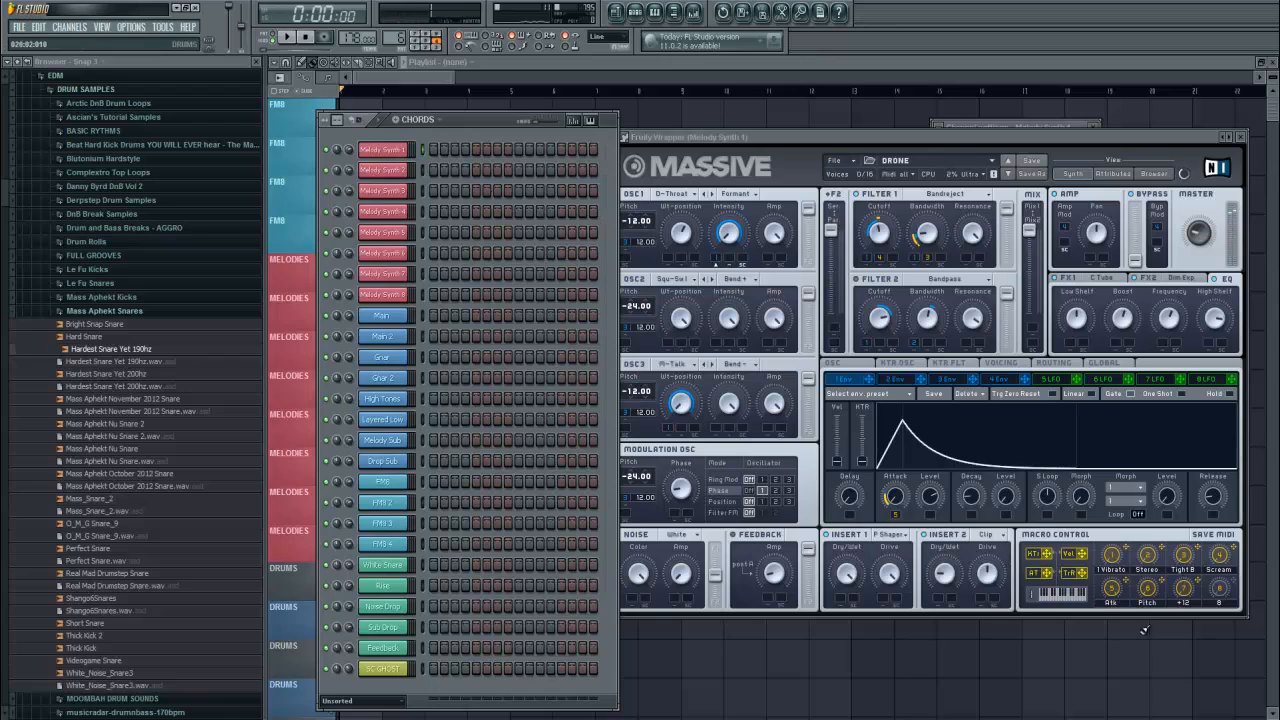
left_click(1110, 594)
left_click(433, 133)
key("v")
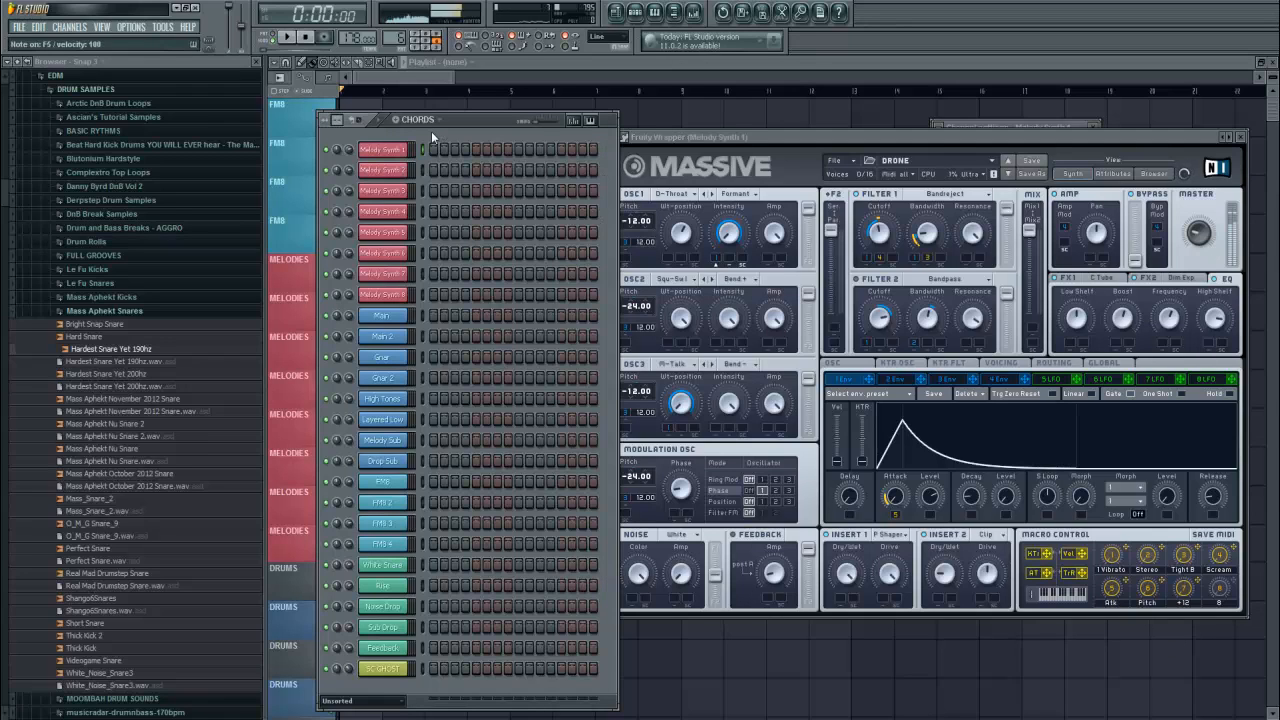
- Show envelope 3, demonstrate its Attack Level, and play notes while adjusting the Pitch macro, number 6
left_click(1145, 575)
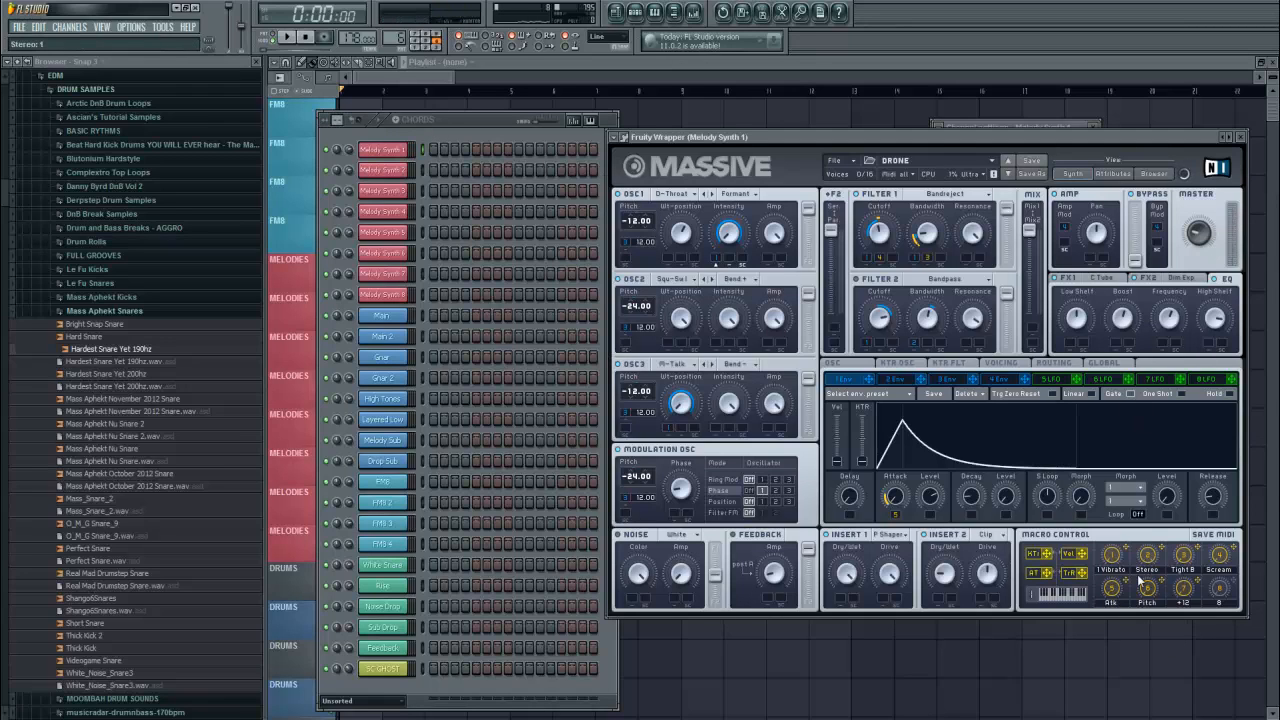
left_click(947, 380)
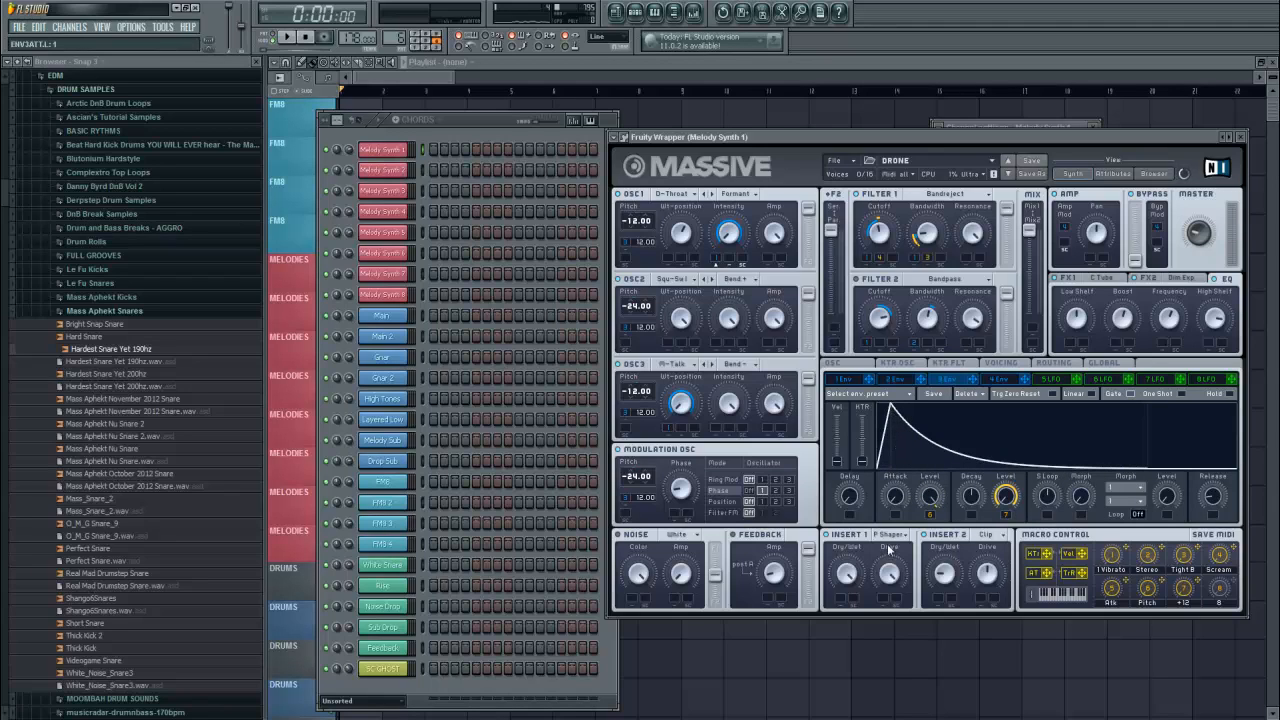
left_click(893, 505)
left_click_drag(932, 495, 918, 671)
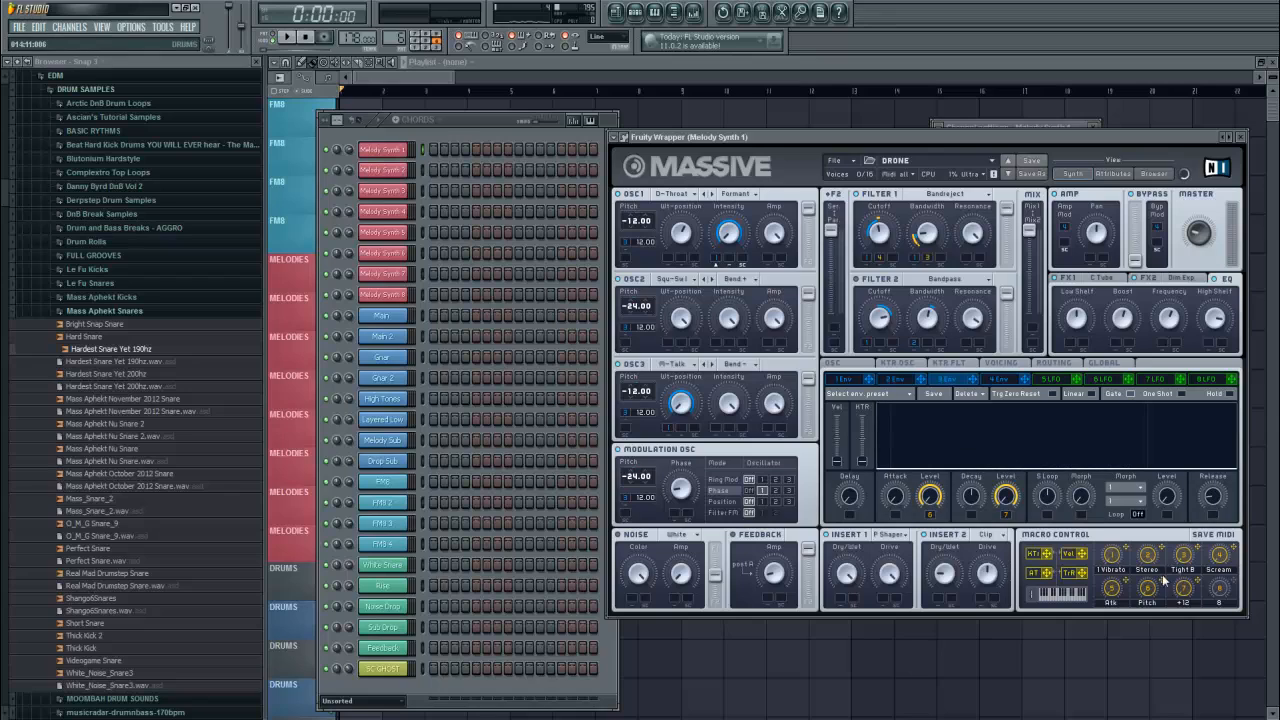
left_click(448, 125)
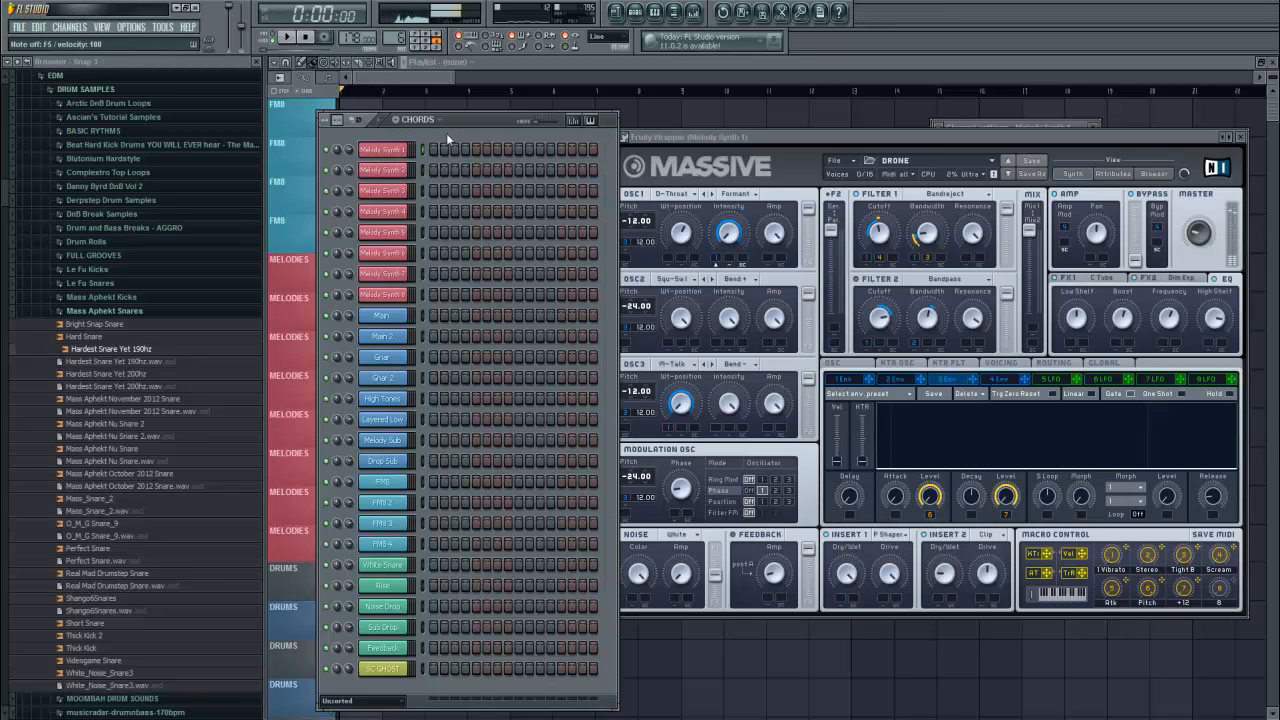
left_click(1149, 590)
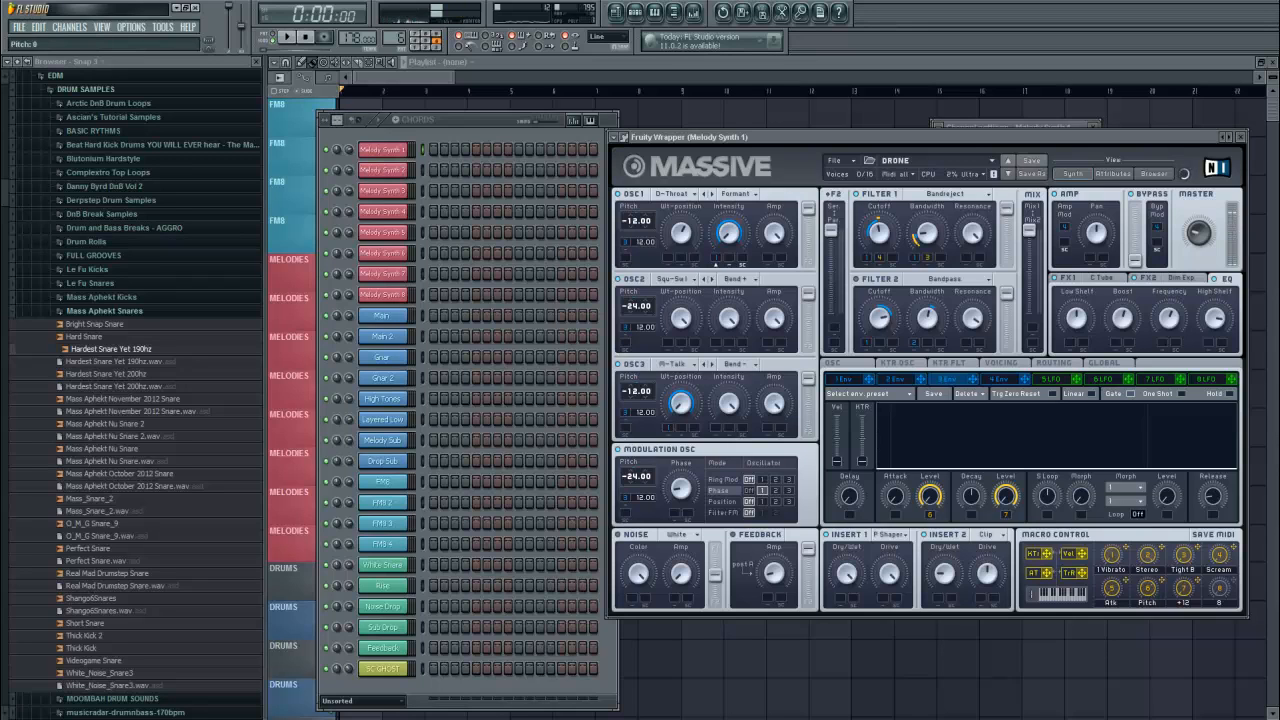
left_click(436, 134)
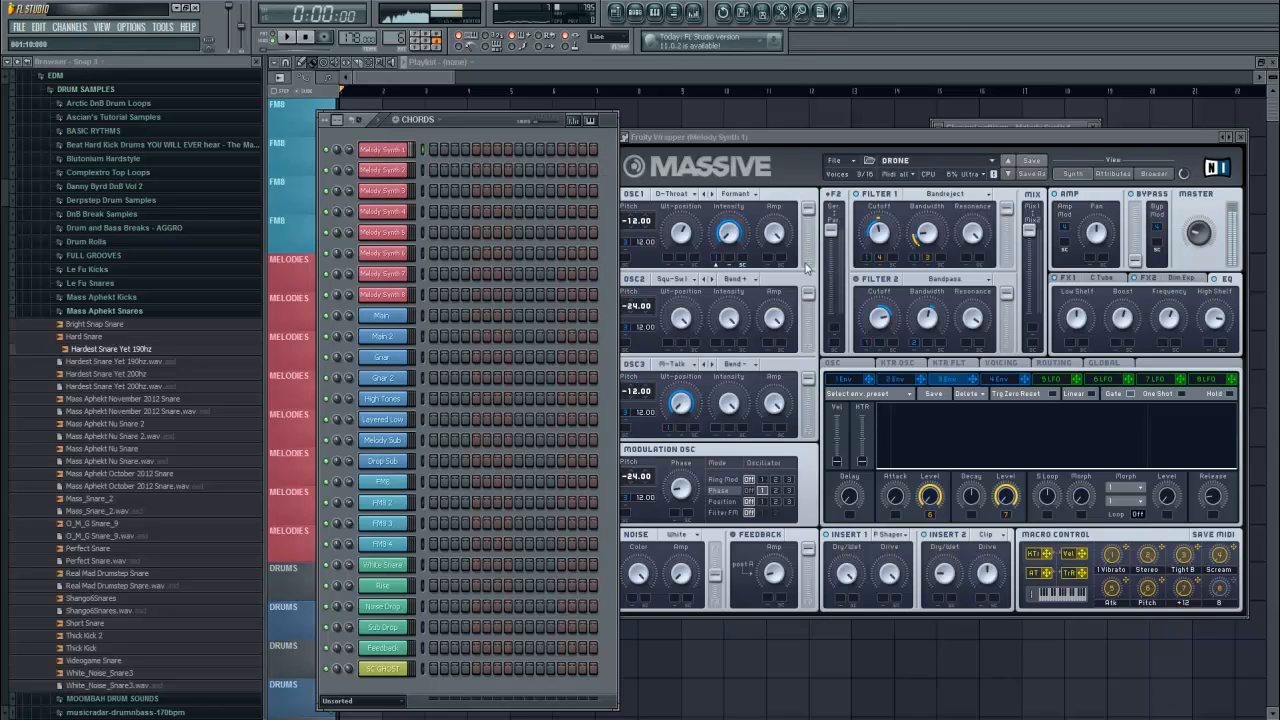
- Raise envelope 3's Attack Level and Decay Level to maximum and play notes to hear the result
left_click(1180, 381)
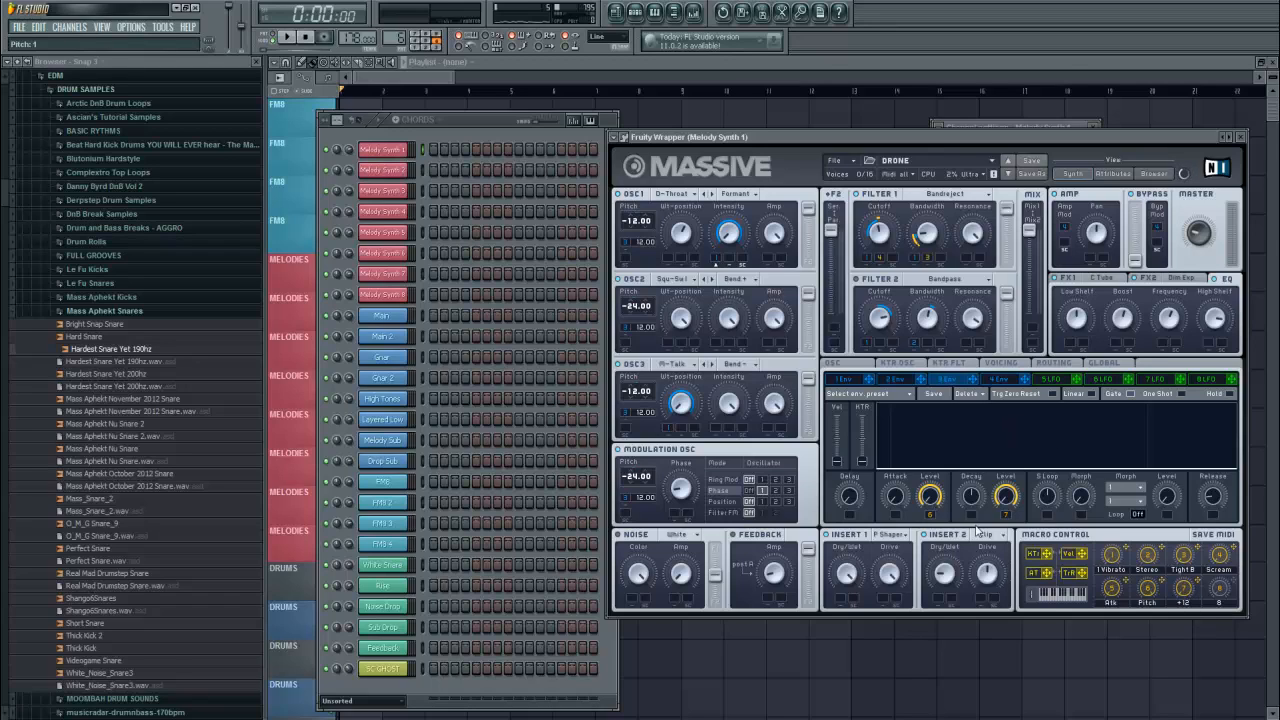
left_click_drag(938, 495, 957, 251)
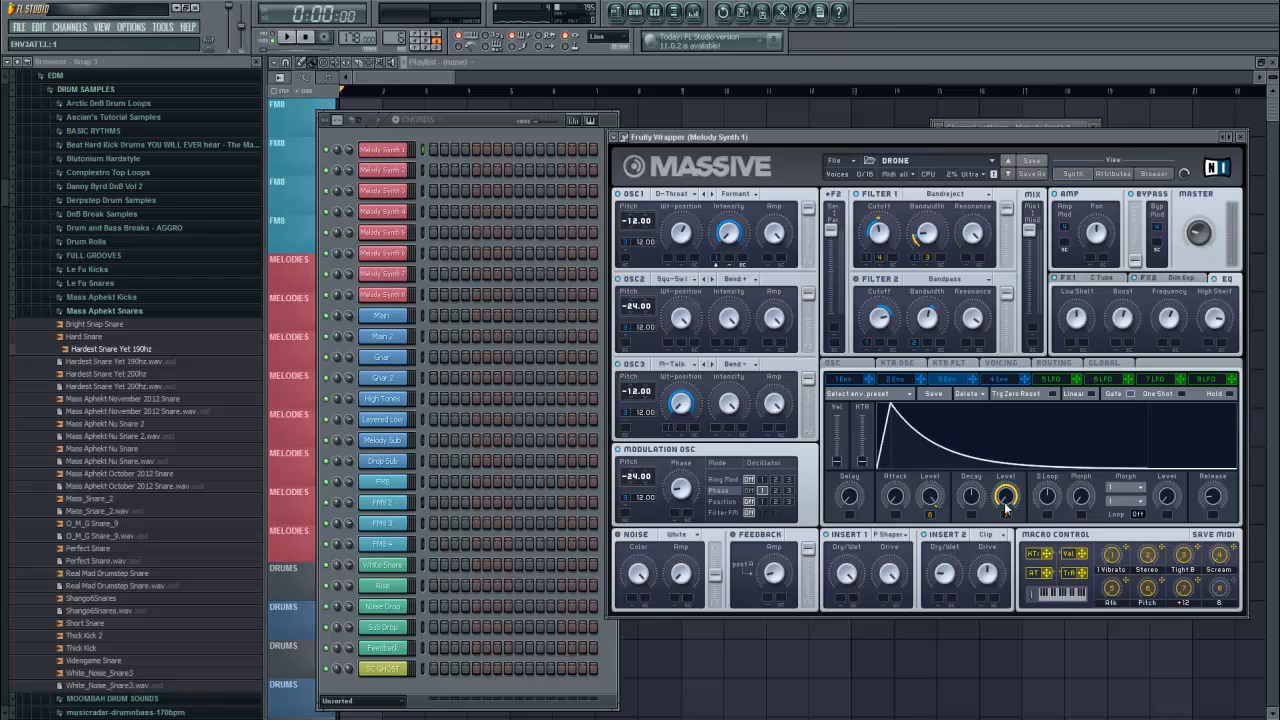
left_click_drag(1006, 508, 1008, 300)
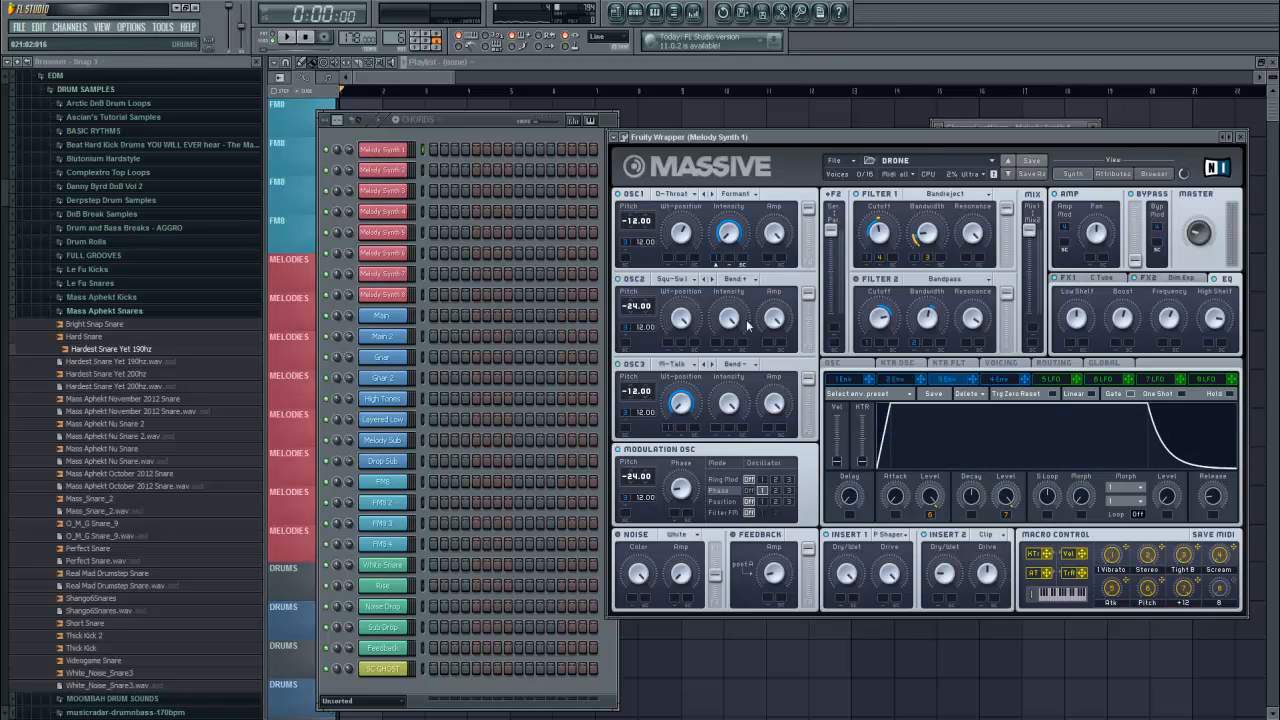
left_click(437, 135)
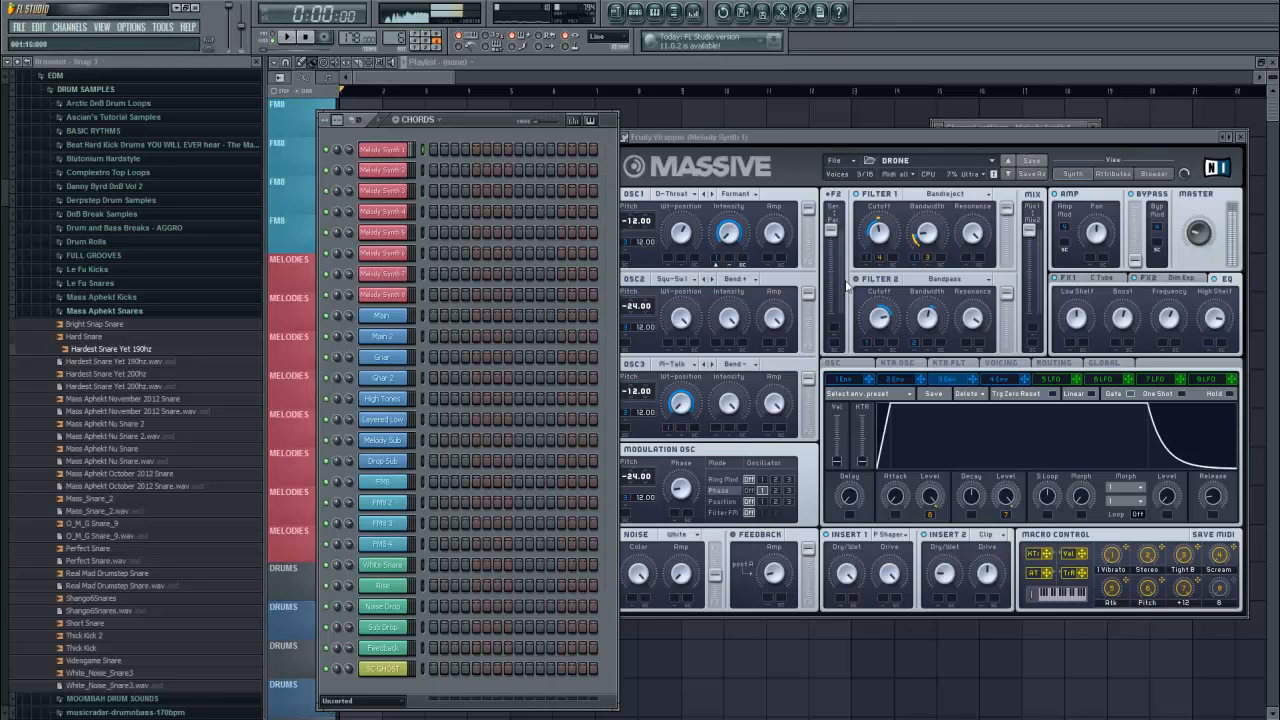
- Lower envelope 3's Attack Level to its minimum and play a note to hear the pitch rise
left_click(1128, 525)
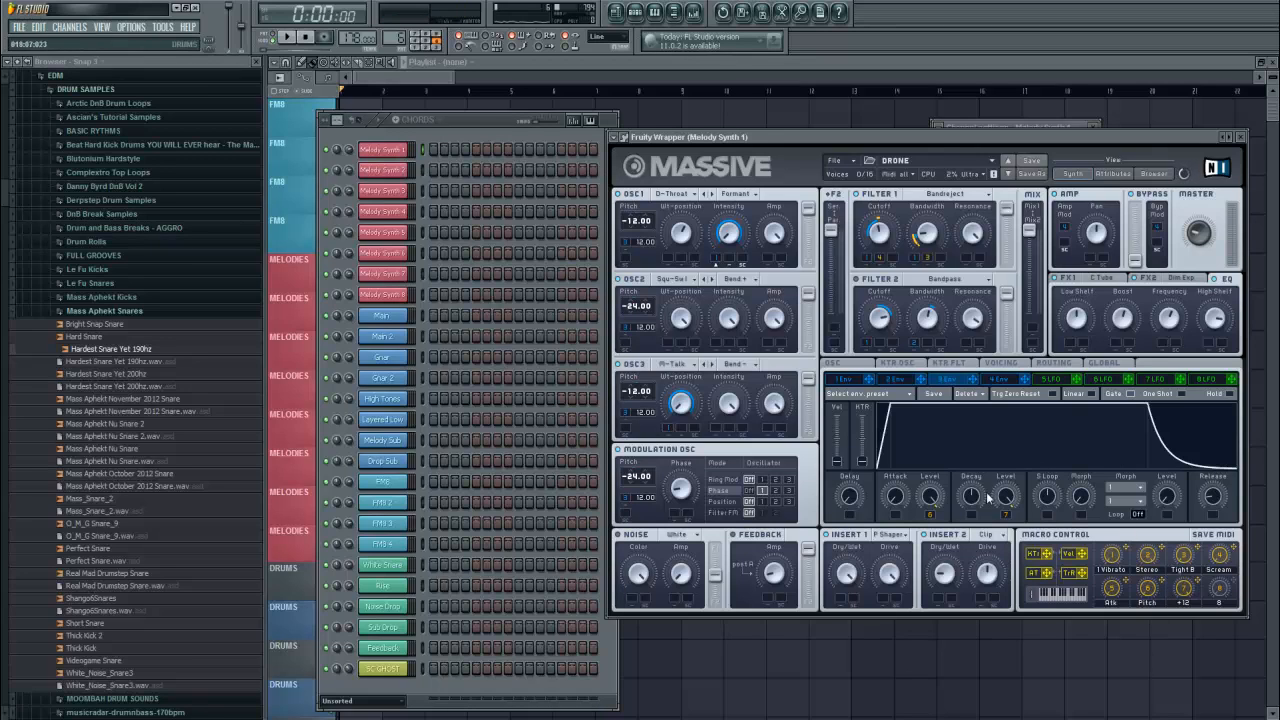
left_click_drag(929, 496, 922, 500)
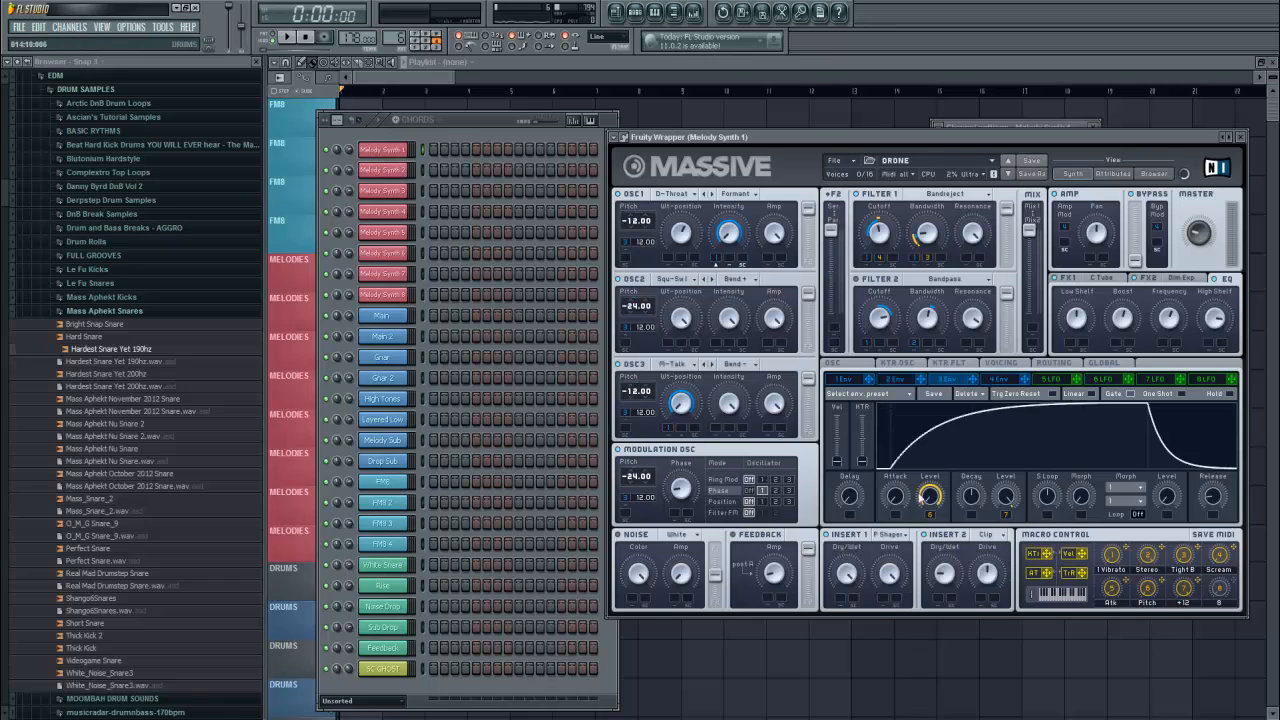
left_click(483, 136)
key("v")
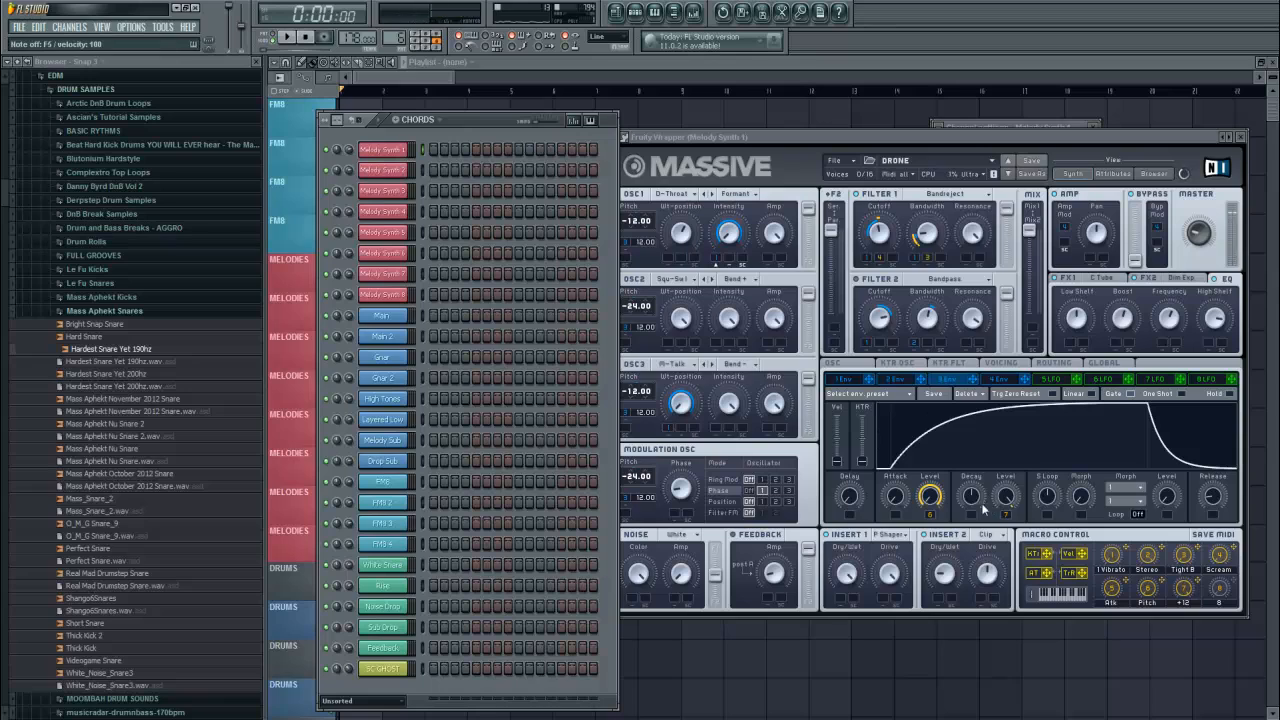
- Lengthen envelope 3's Decay to about 0.74 and then further, playing a note after each change
left_click_drag(974, 496, 974, 473)
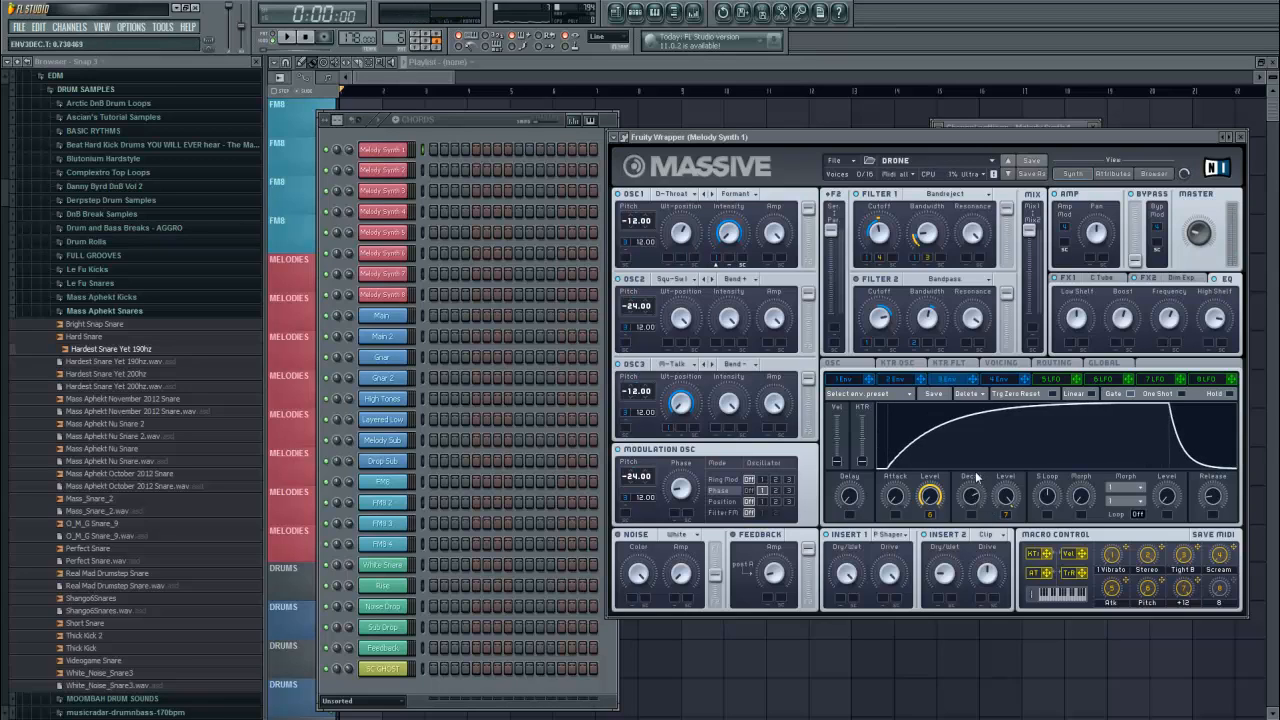
left_click(430, 131)
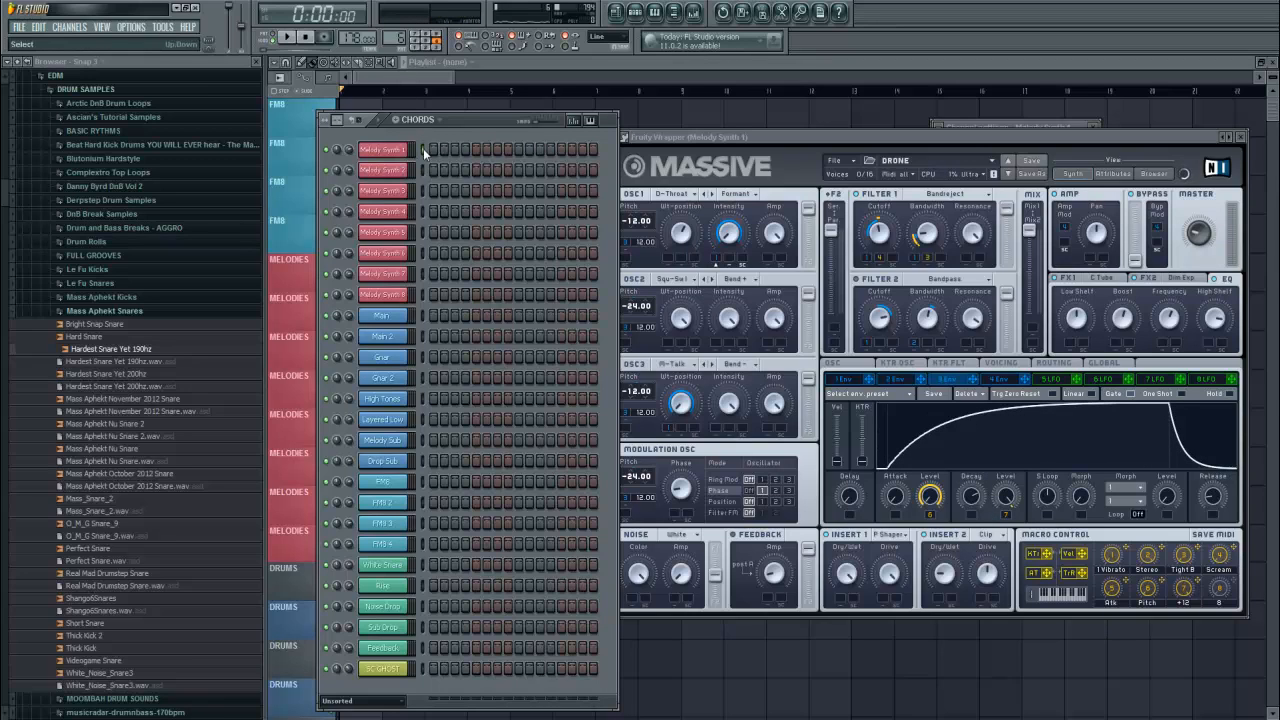
key("v")
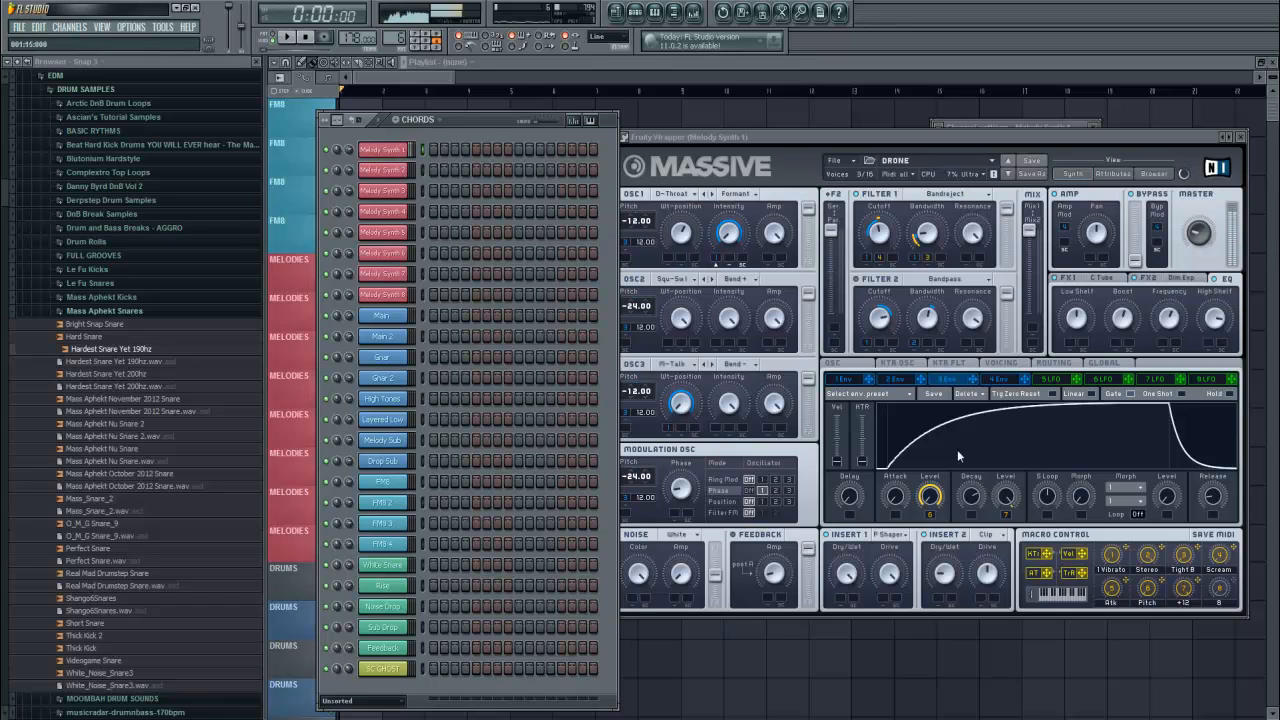
left_click_drag(971, 496, 971, 482)
left_click(430, 132)
key("v")
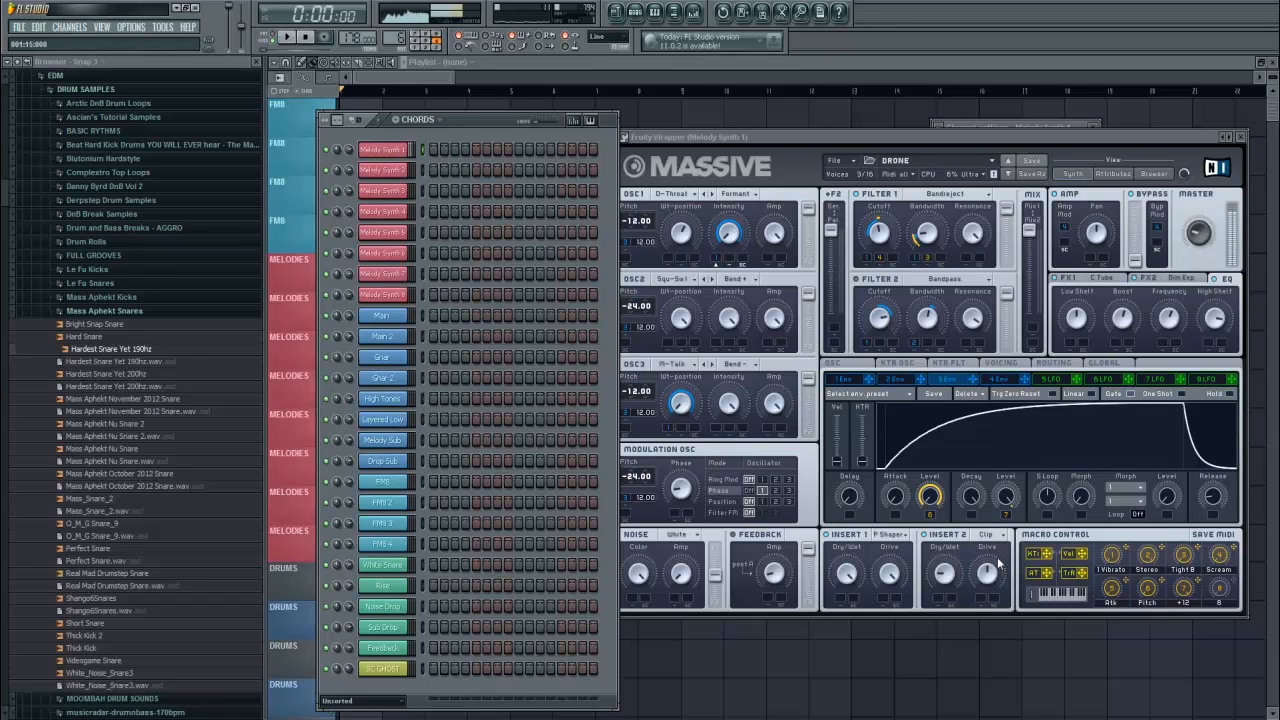
- Shorten envelope 3's Decay to about 0.39 and play a note, then restore its Decay and Decay Level
left_click_drag(975, 506, 980, 560)
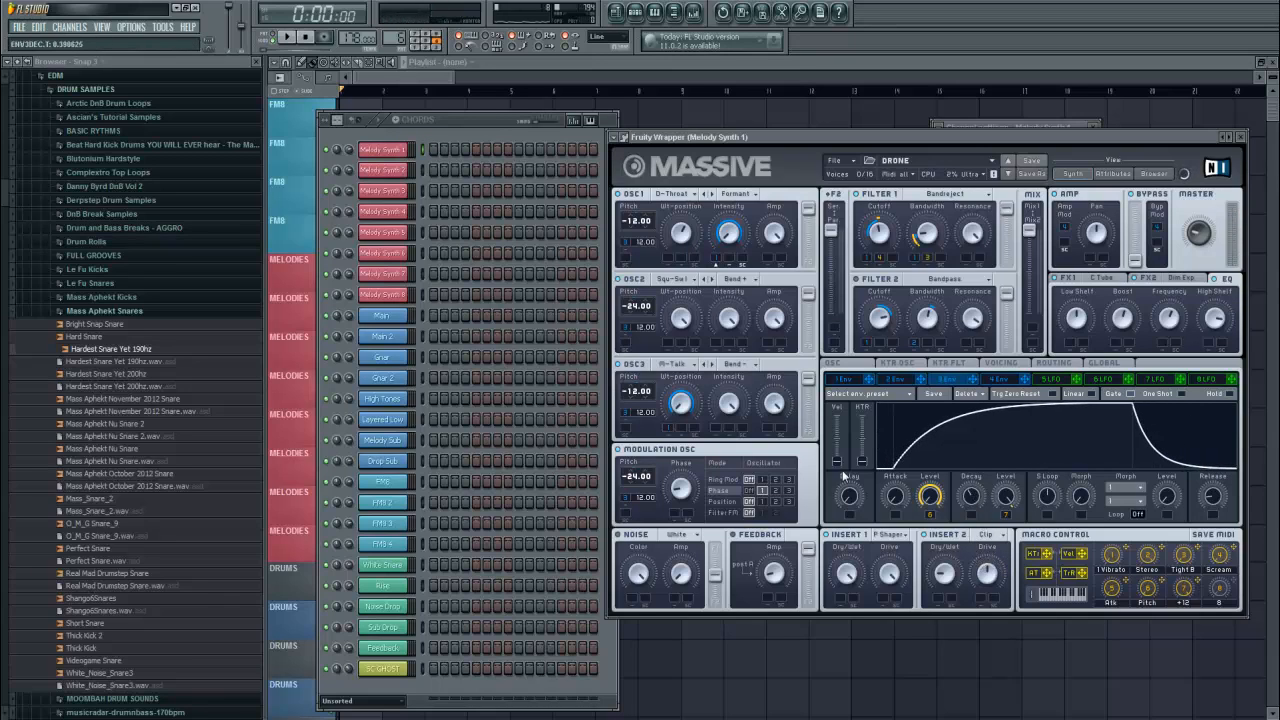
left_click(449, 133)
key("v")
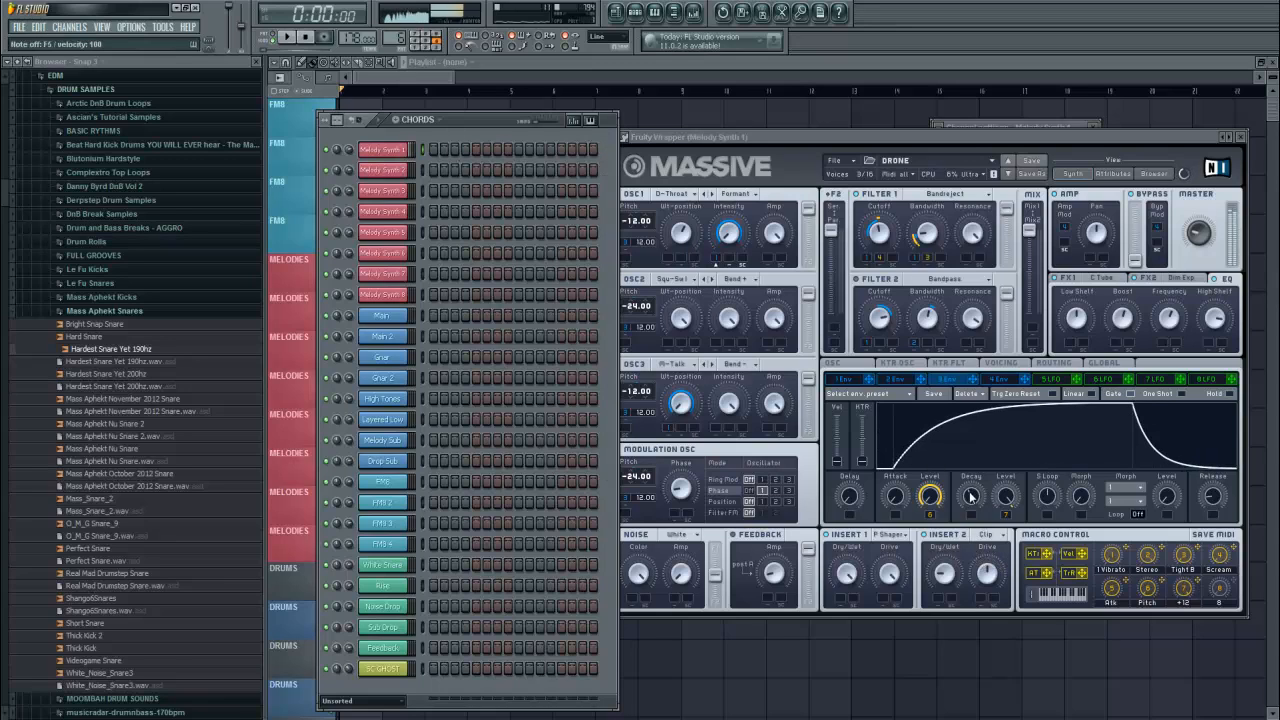
left_click_drag(971, 500, 971, 496)
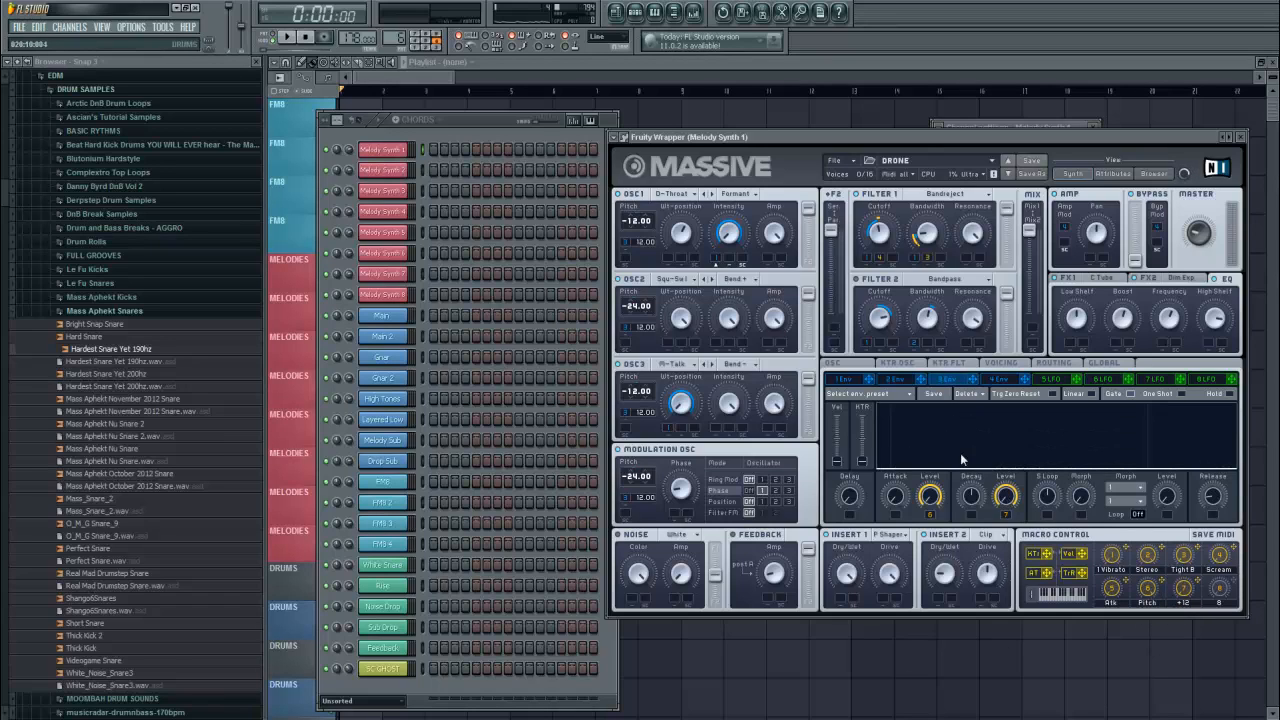
left_click(424, 135)
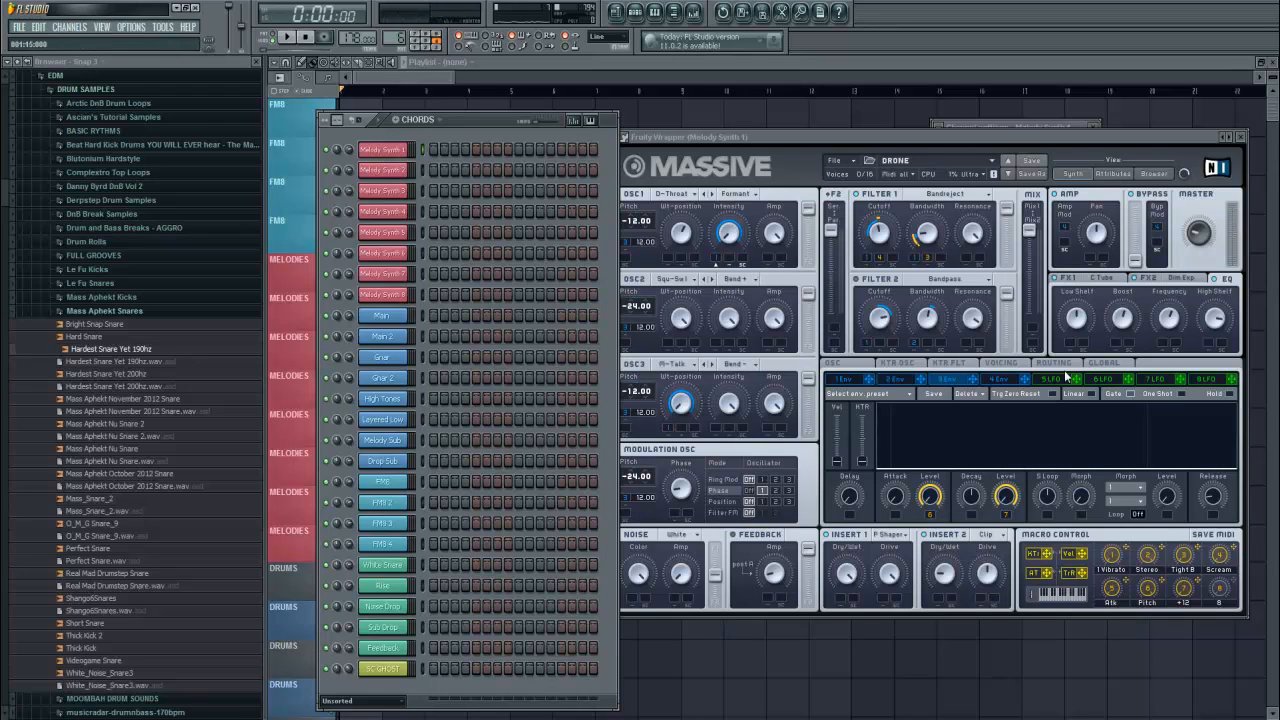
- Examine envelope 4, the LFOs, and the routing, global, voicing and oscillator settings of the patch
left_click(1005, 382)
left_click(1047, 384)
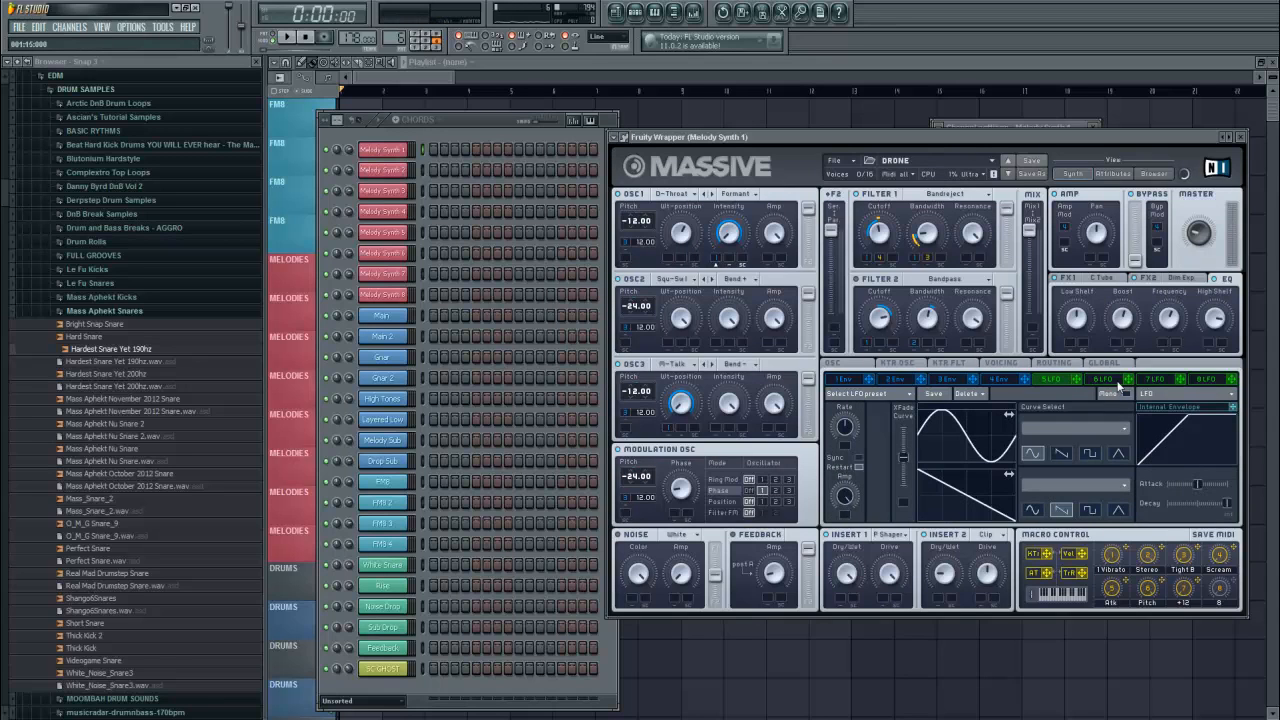
left_click(1110, 385)
left_click(1160, 383)
left_click(1055, 364)
left_click(1104, 364)
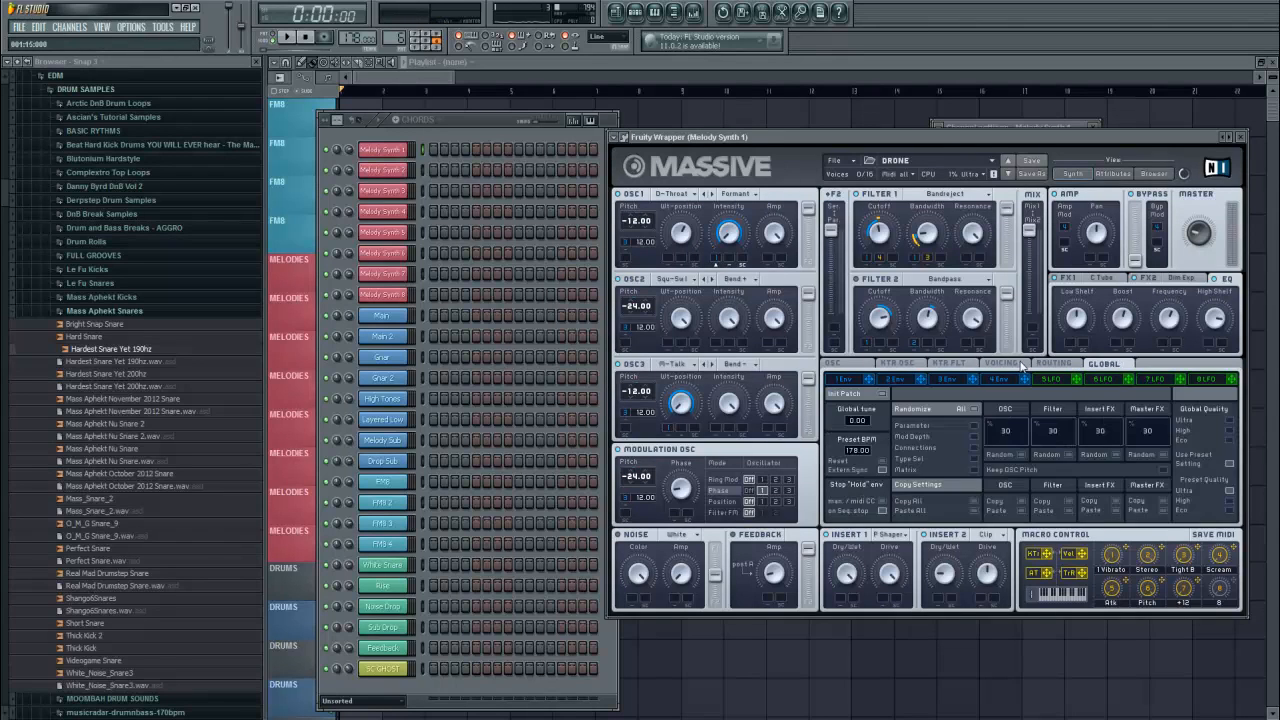
left_click(1016, 365)
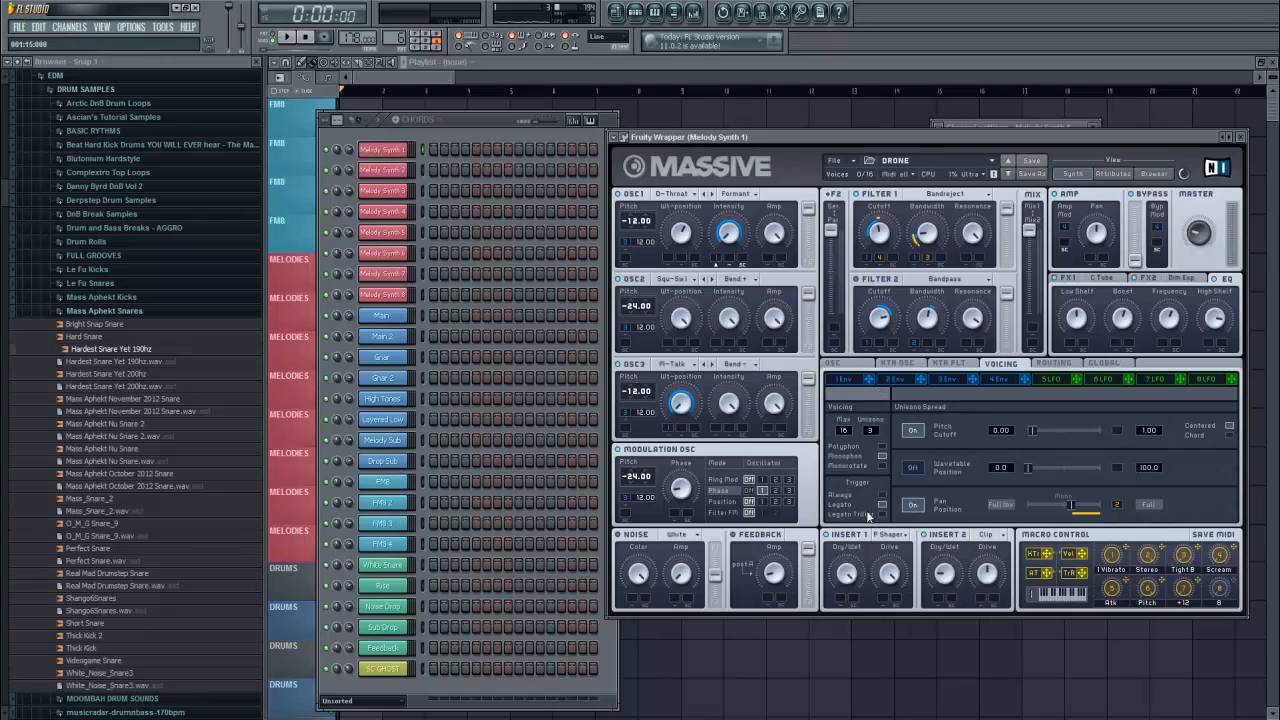
left_click(850, 366)
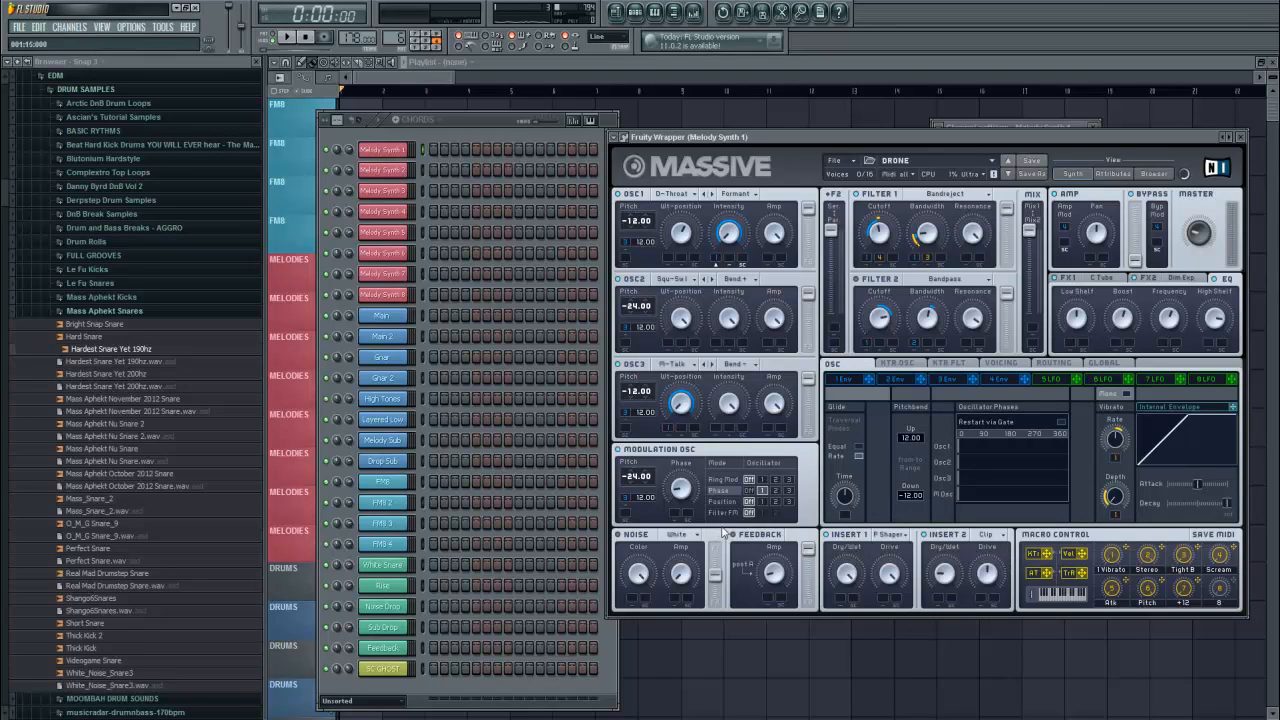